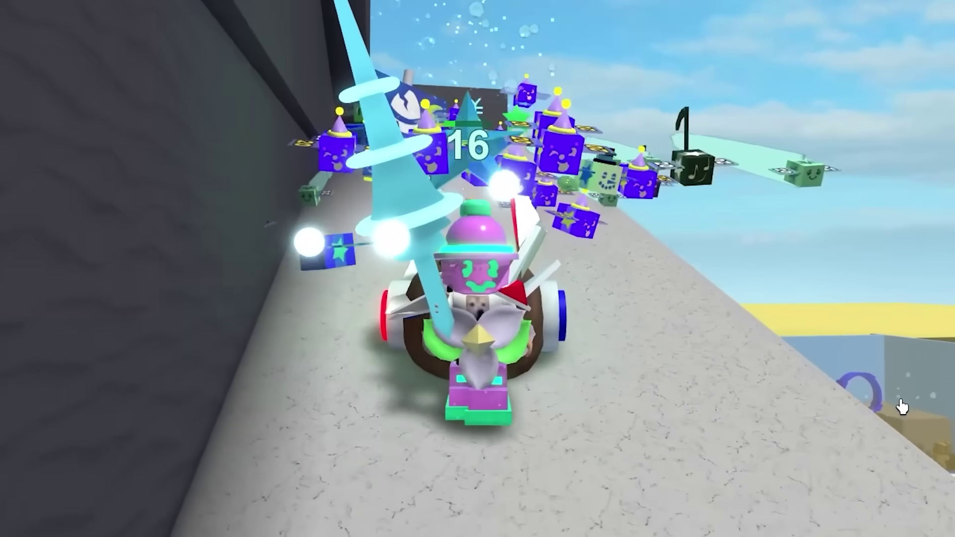
pyautogui.press('s')
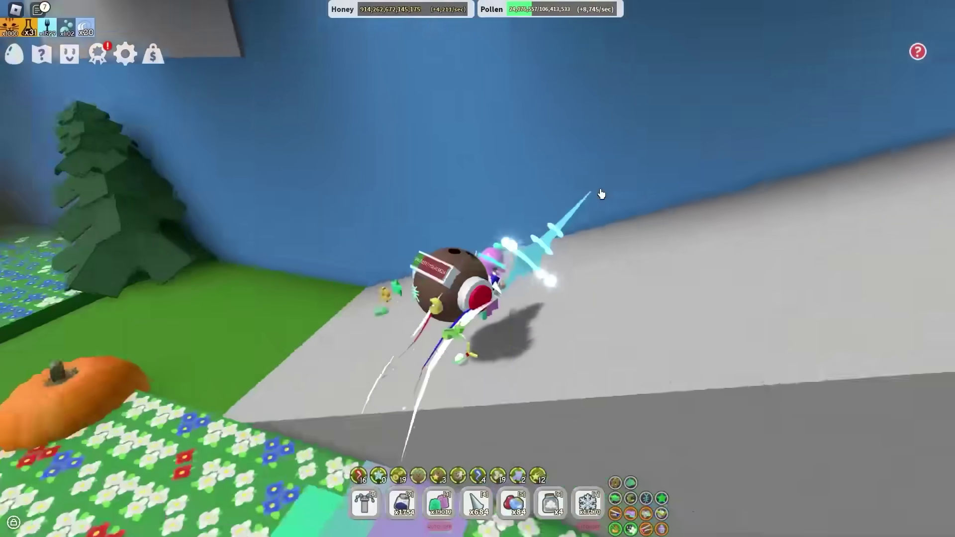
pyautogui.scroll(-3, 601, 194)
pyautogui.scroll(3, 601, 194)
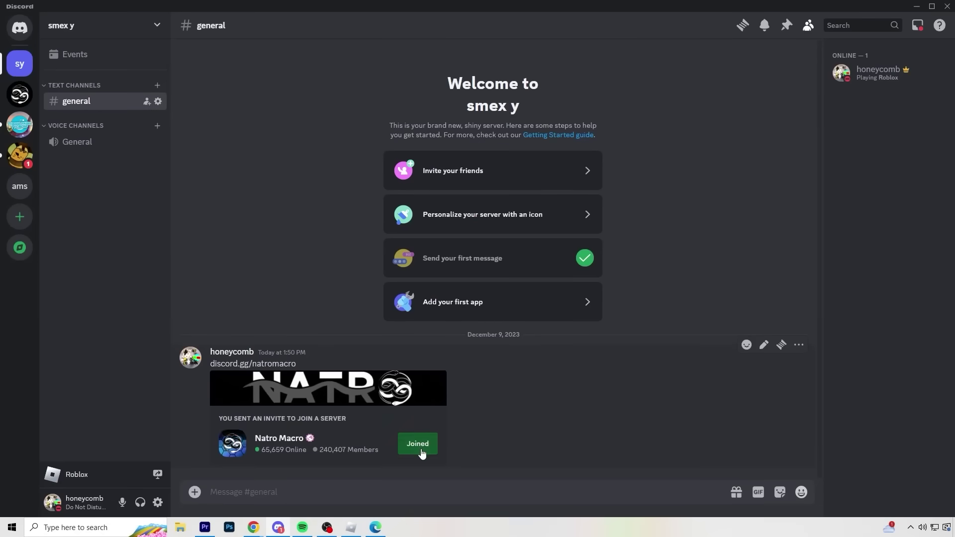
# Open the natro-macro channel of the Natro Macro Discord server and directly download the Natro Macro v0.9.7 release
pyautogui.click(421, 450)
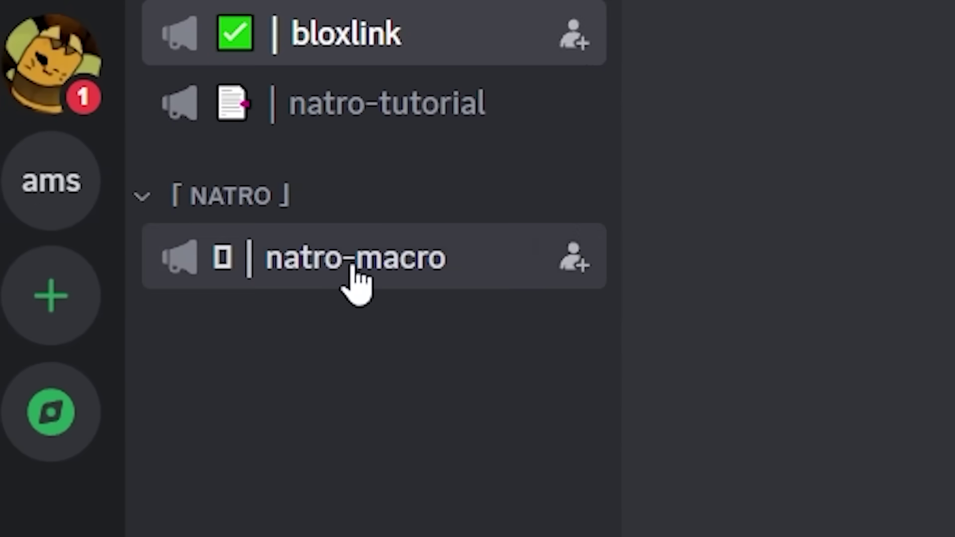
pyautogui.click(356, 279)
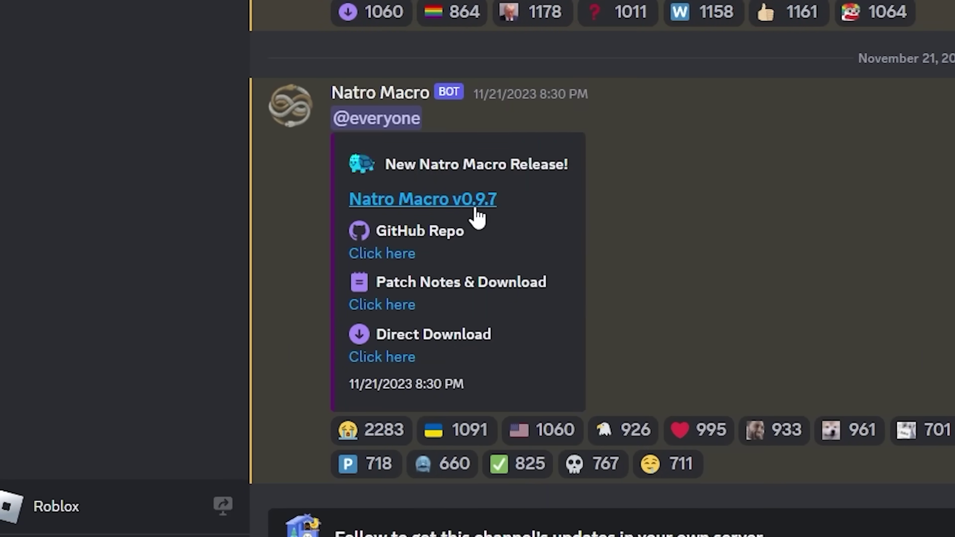
pyautogui.click(478, 214)
pyautogui.press('Escape')
pyautogui.click(408, 358)
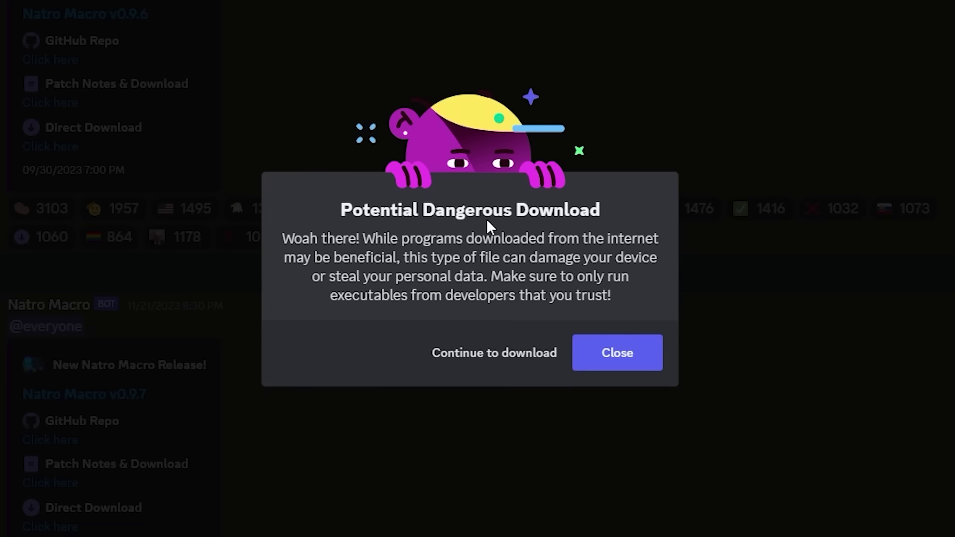
pyautogui.click(508, 360)
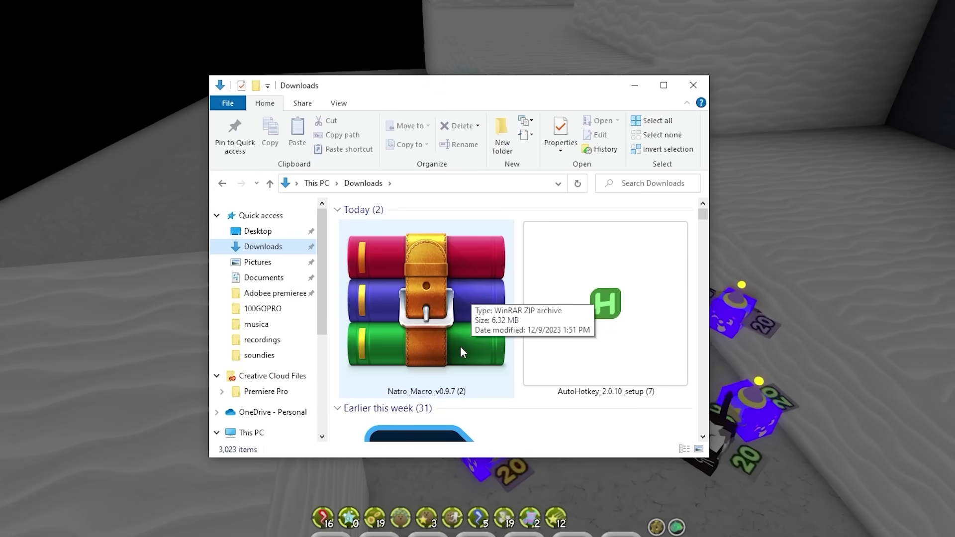
# Extract the downloaded Natro_Macro_v0.9.7 (2) archive from Downloads to the Desktop
pyautogui.click(454, 315)
pyautogui.rightClick(453, 315)
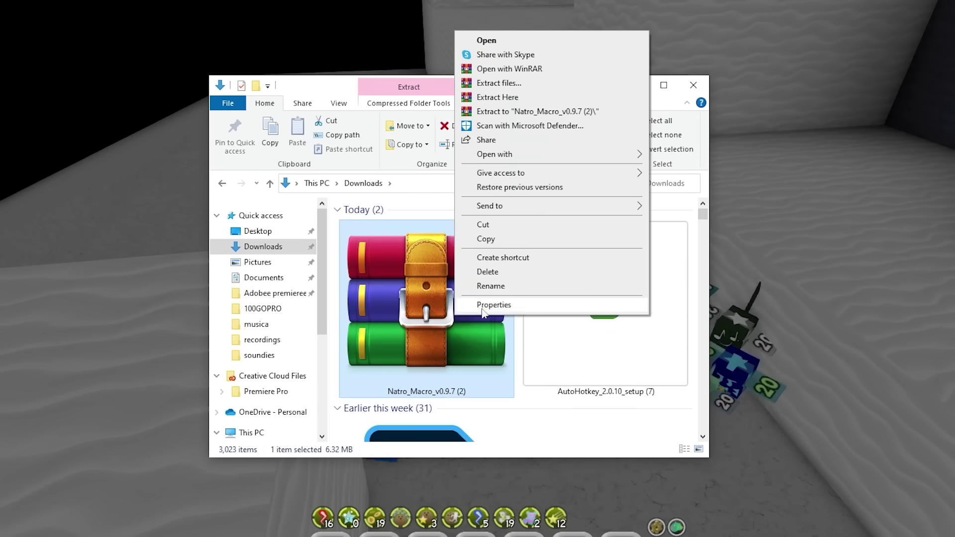
pyautogui.click(522, 81)
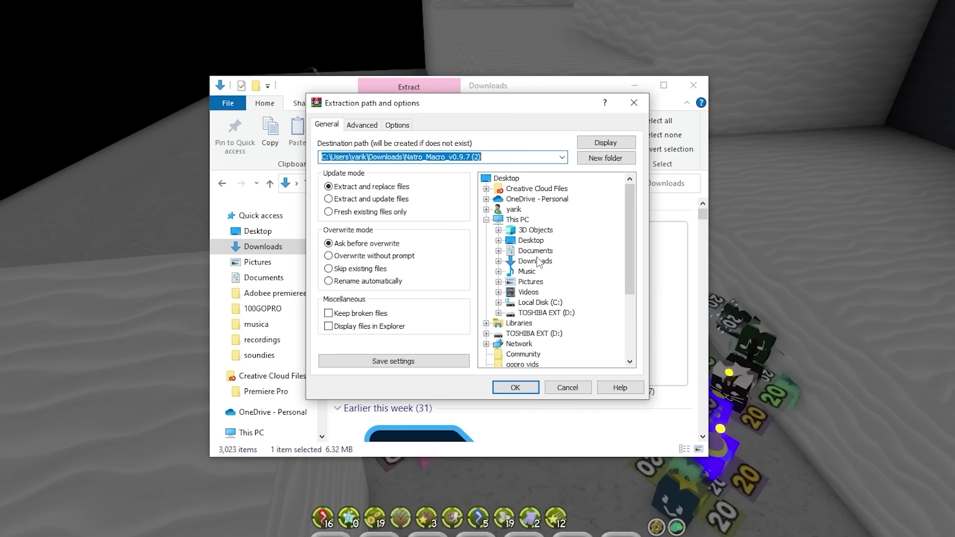
pyautogui.click(530, 240)
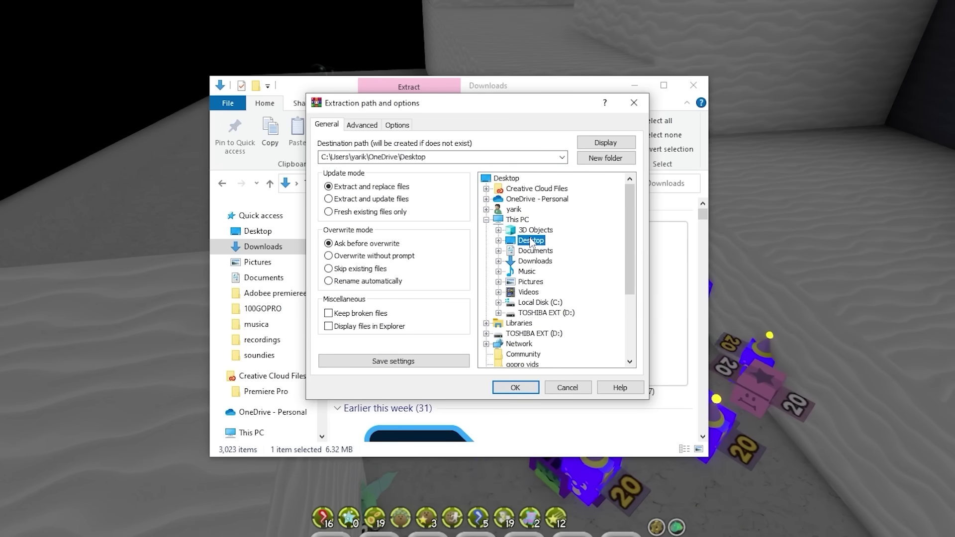
pyautogui.click(520, 388)
# Run START from the extracted Natro Macro v0.9.7 folder and move the macro window away from the screen corner
pyautogui.click(452, 320)
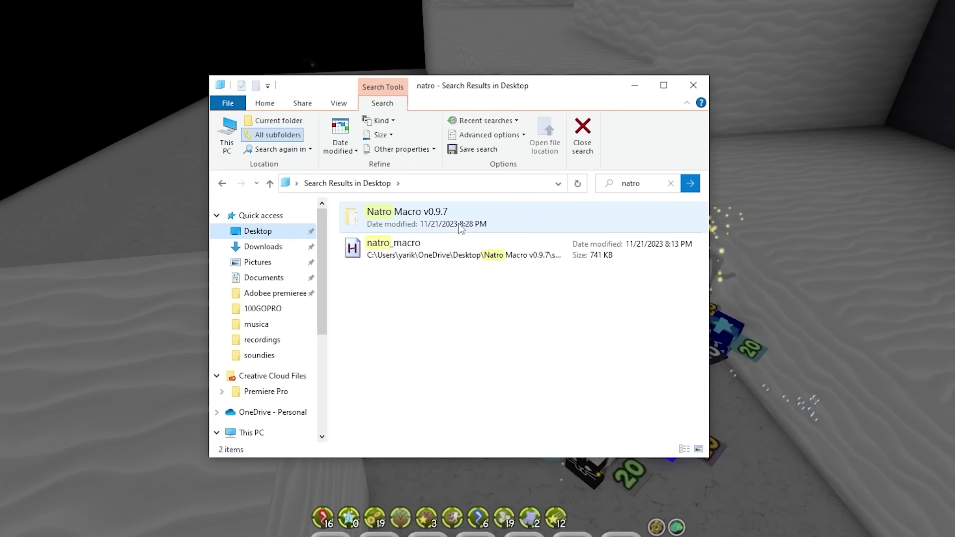
pyautogui.doubleClick(460, 228)
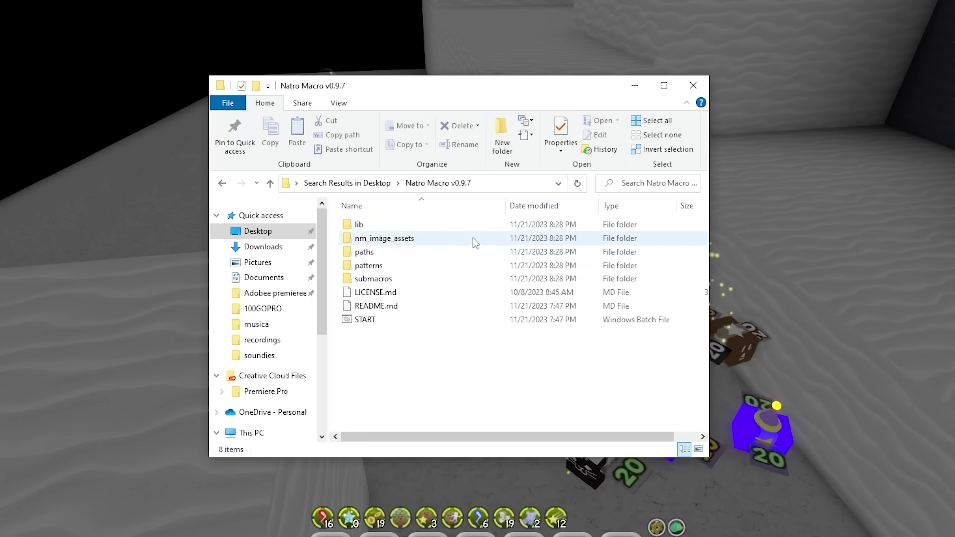
pyautogui.doubleClick(380, 324)
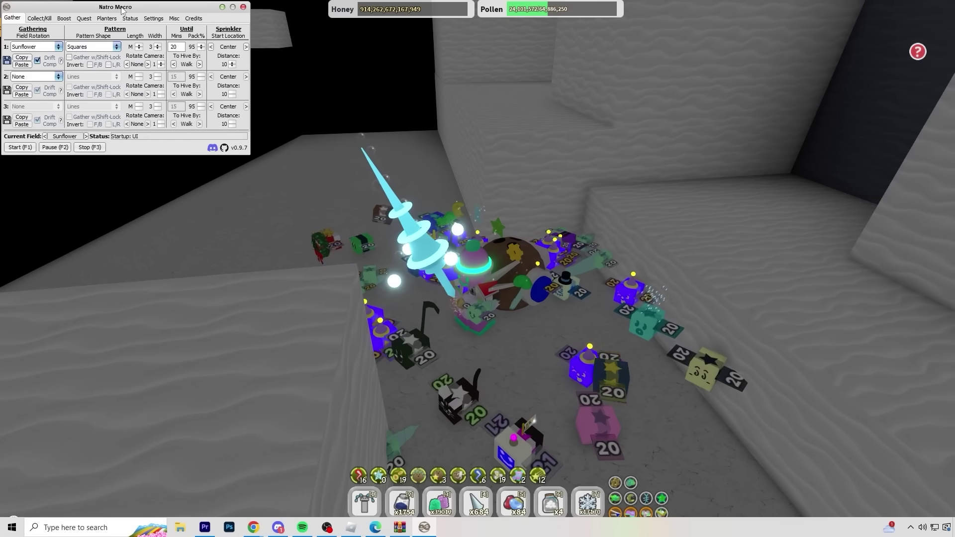
pyautogui.moveTo(122, 10); pyautogui.dragTo(517, 132)
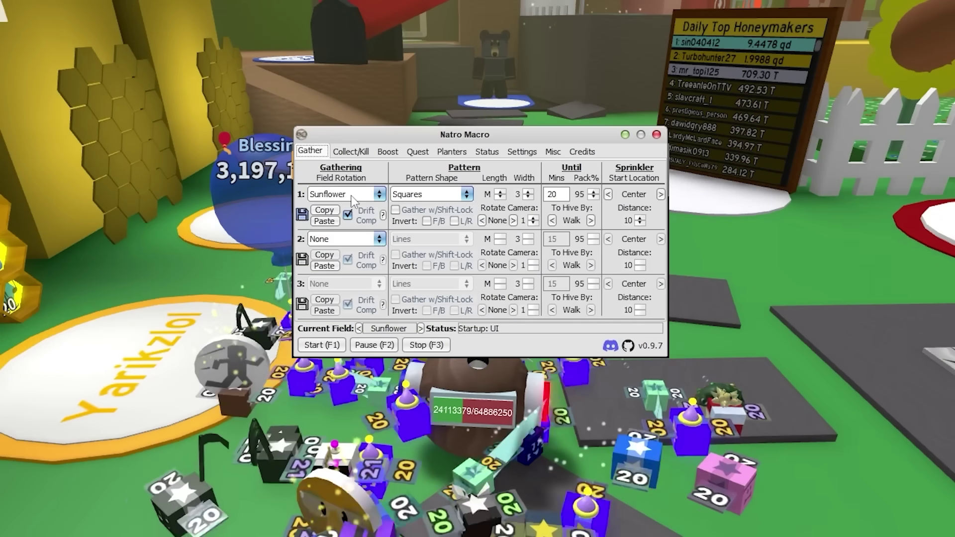
# Try Strawberry and Sunflower as the first gathering field in the field rotation
pyautogui.click(352, 196)
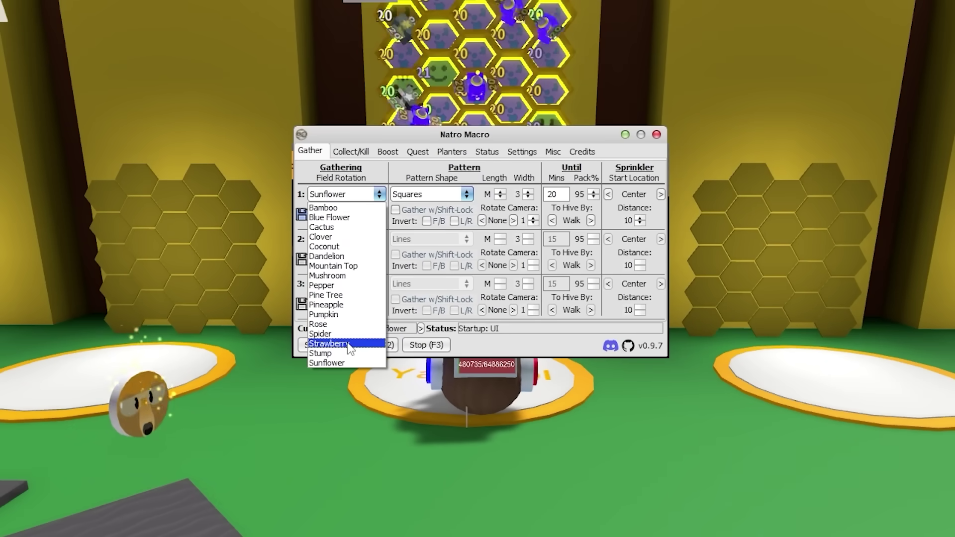
pyautogui.click(328, 343)
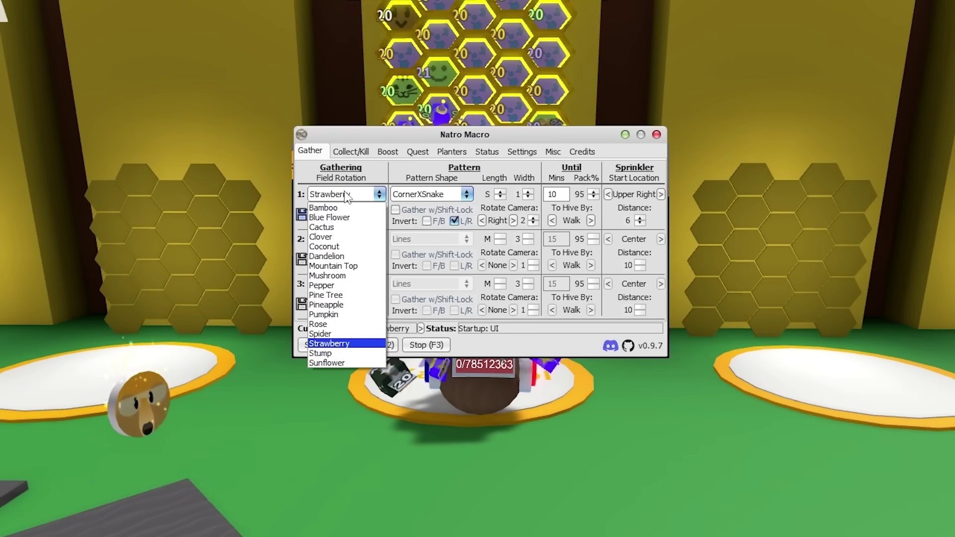
pyautogui.press('Down')
pyautogui.press('Down')
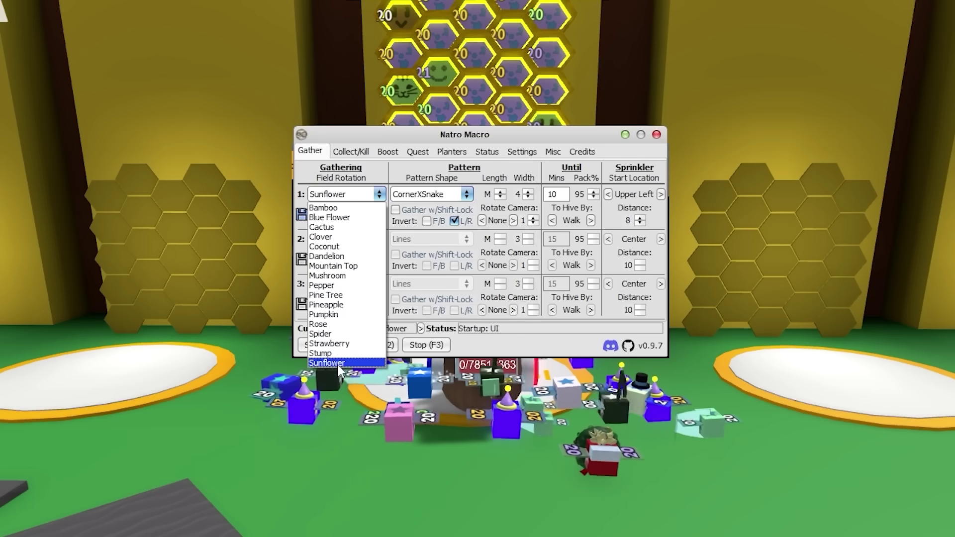
pyautogui.click(339, 366)
# Set the first gathering field to Pineapple and its pattern shape to e_lol
pyautogui.click(353, 195)
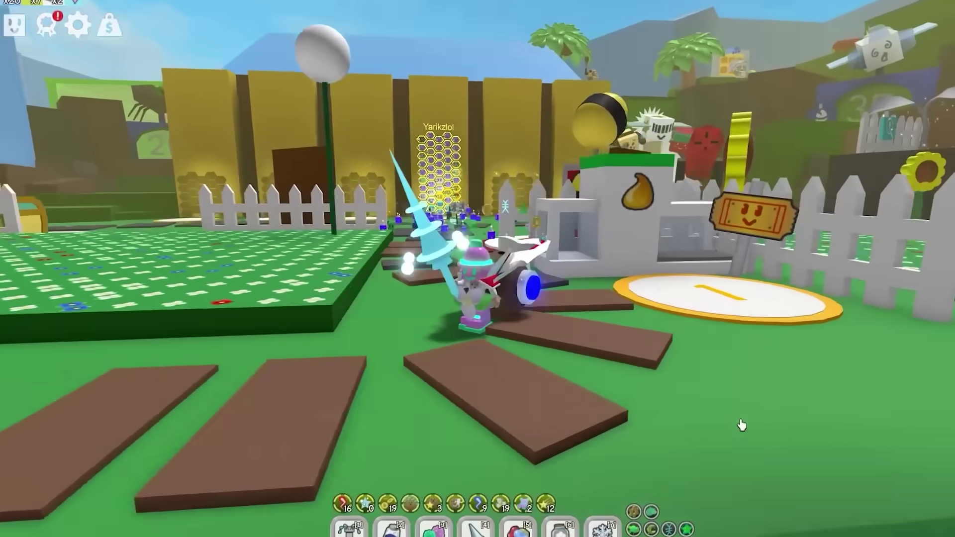
pyautogui.press('w')
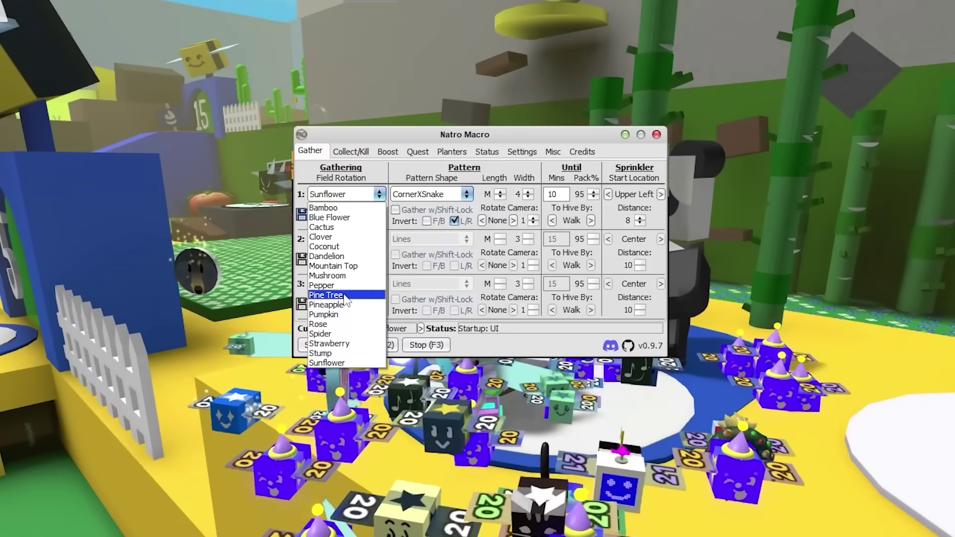
pyautogui.click(341, 292)
pyautogui.click(341, 301)
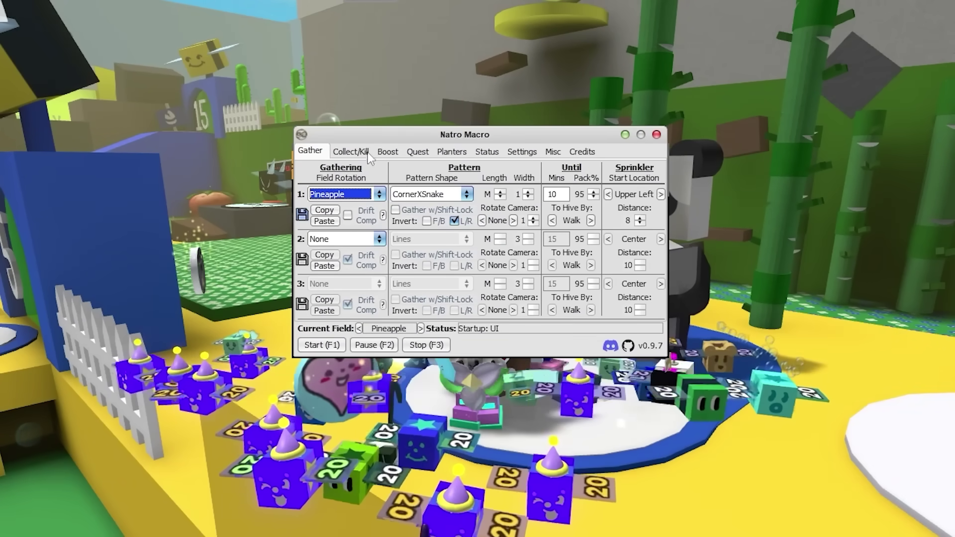
pyautogui.click(420, 194)
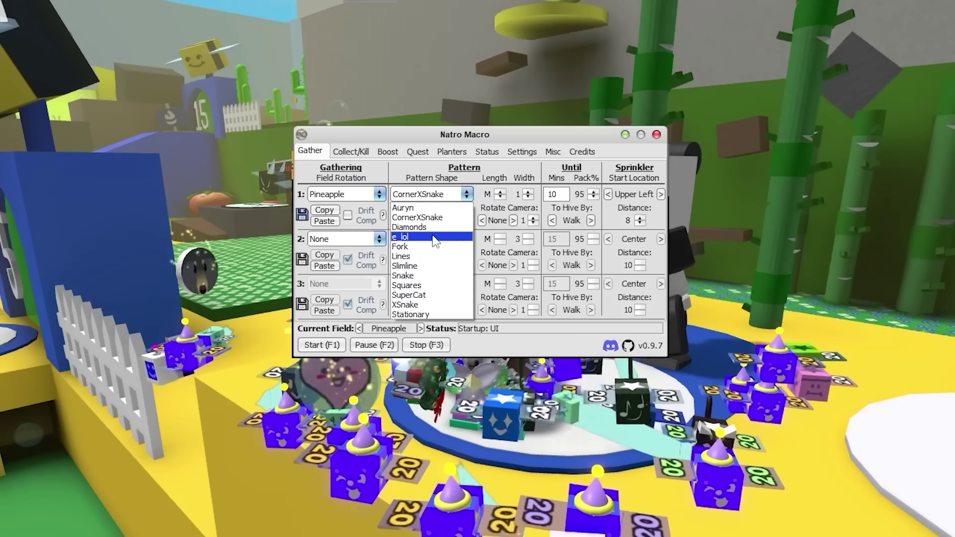
pyautogui.click(433, 238)
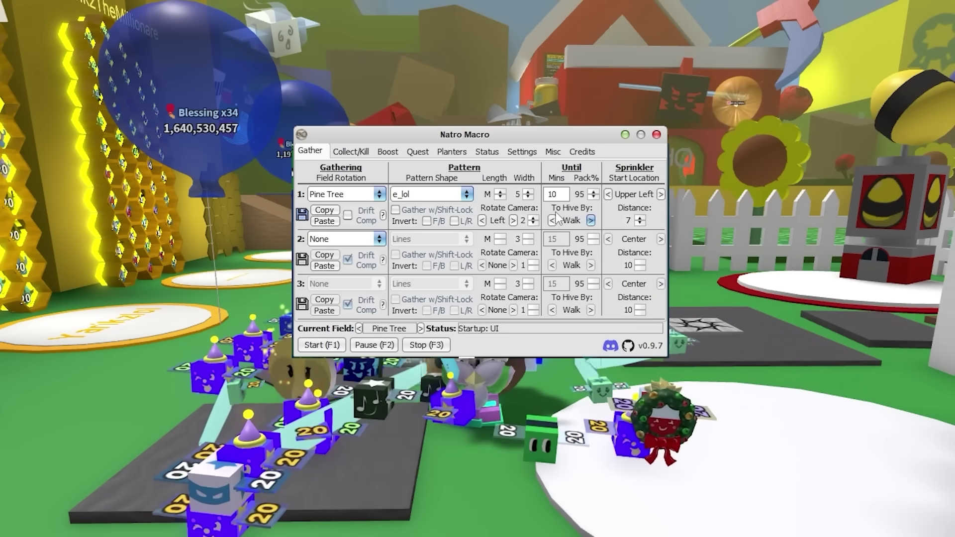
# Set the first gathering field's return-to-hive method to Reset, and open the Collect/Kill settings
pyautogui.click(590, 220)
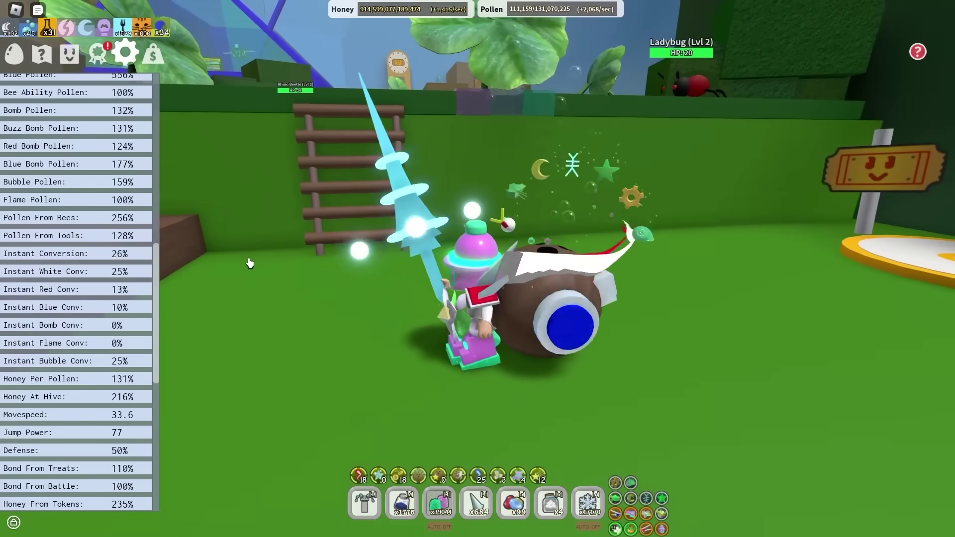
pyautogui.press('a')
pyautogui.press('space')
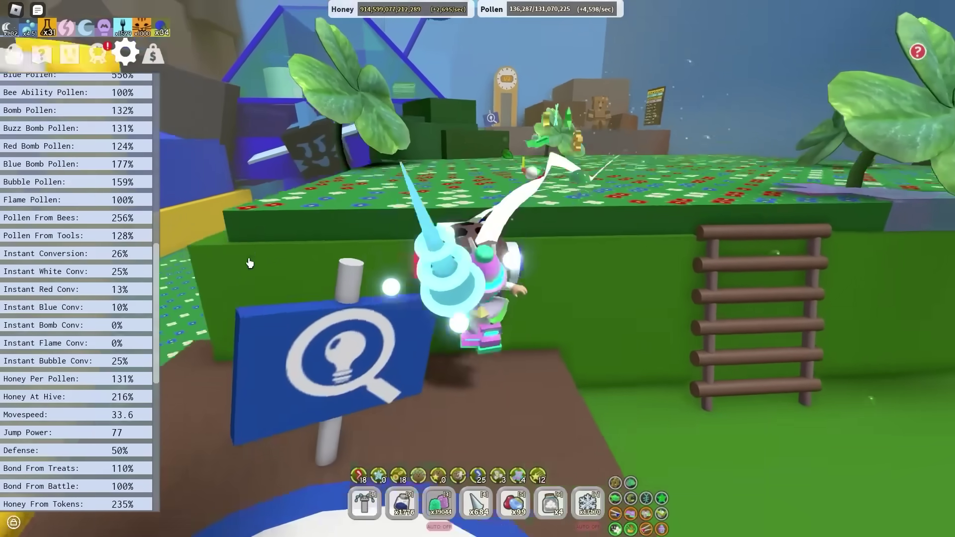
pyautogui.press('d')
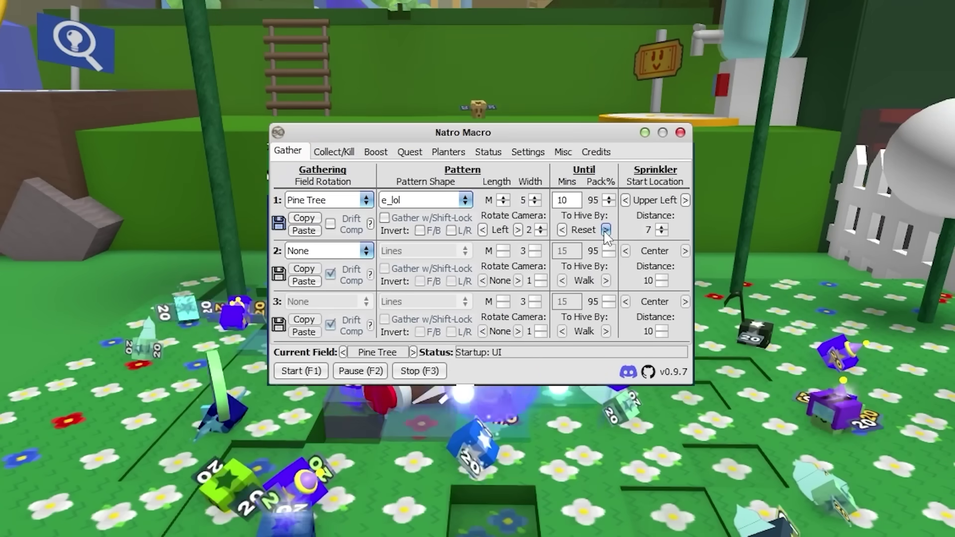
pyautogui.click(605, 230)
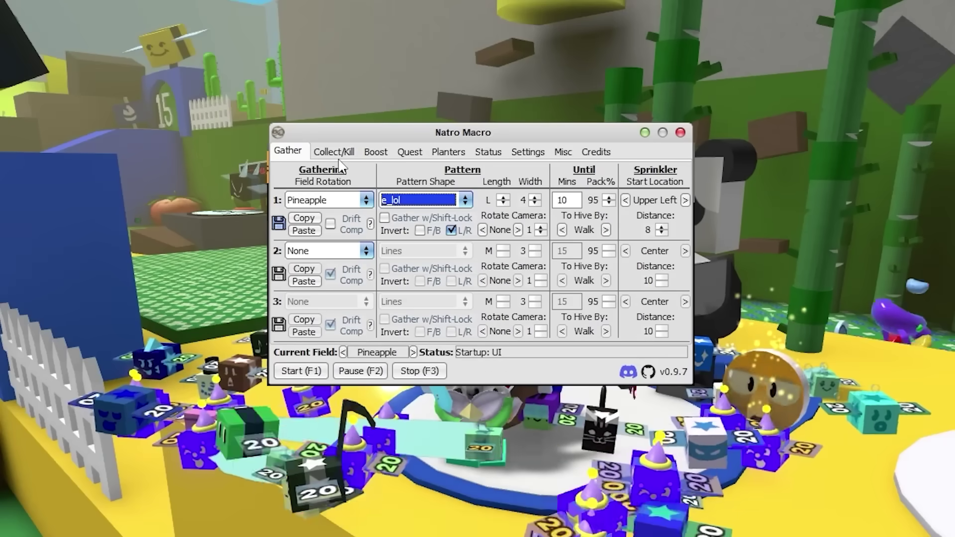
pyautogui.click(345, 151)
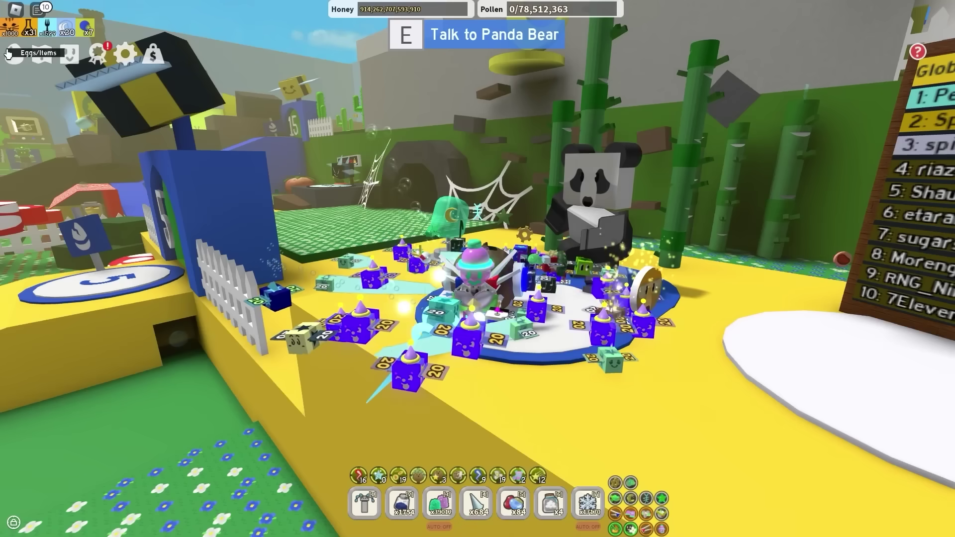
pyautogui.click(15, 53)
pyautogui.press('s')
pyautogui.scroll(-10, 54, 304)
pyautogui.press('space')
pyautogui.press('space')
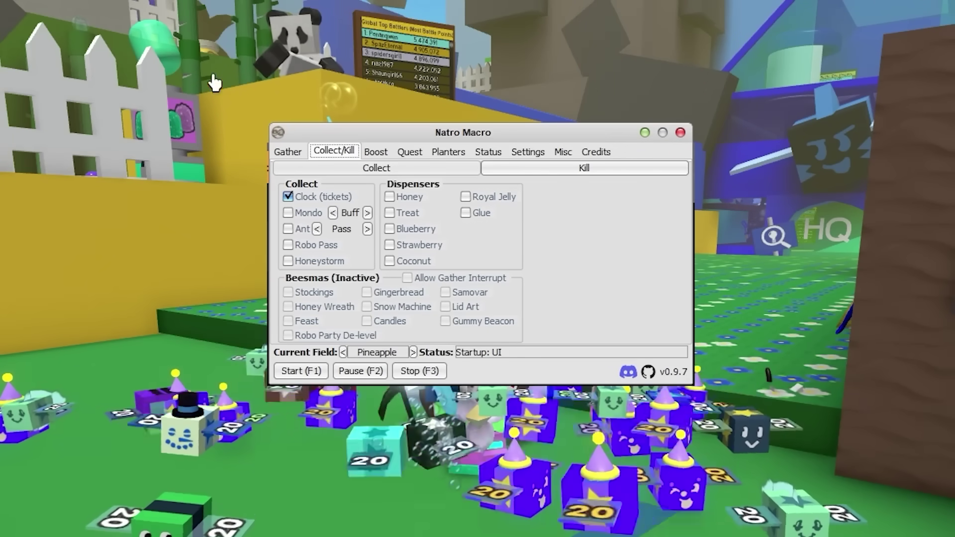
# Enable collecting Mondo with Kill, Ant with Challenge, Robo Pass, and the Royal Jelly and Glue dispensers
pyautogui.click(367, 213)
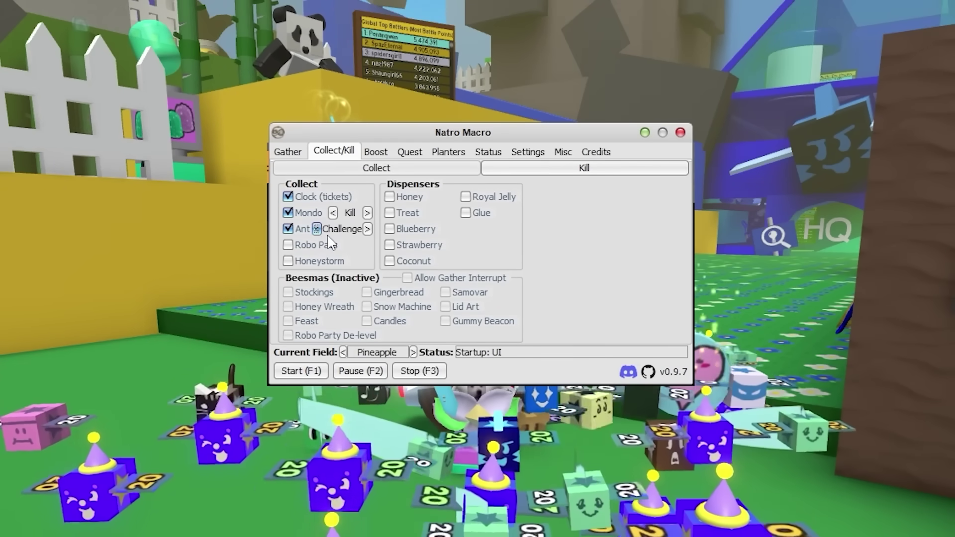
pyautogui.click(289, 262)
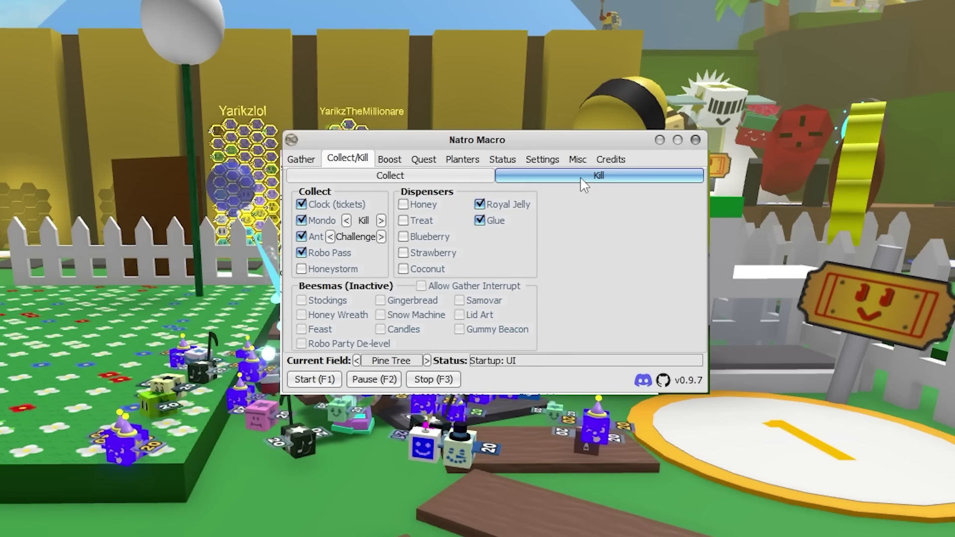
# In the kill settings, select all bug run monsters for killing and looting, and allow gather interrupt
pyautogui.click(582, 179)
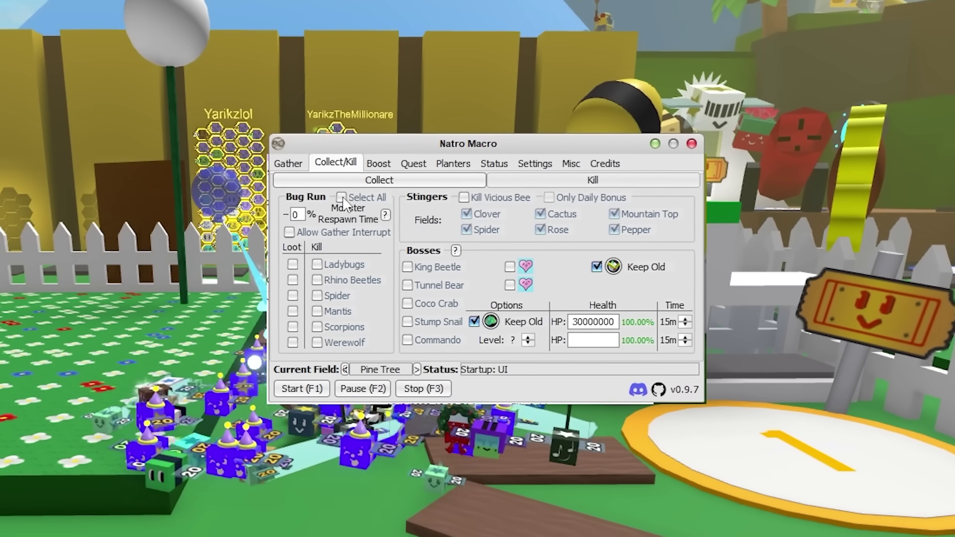
pyautogui.click(341, 194)
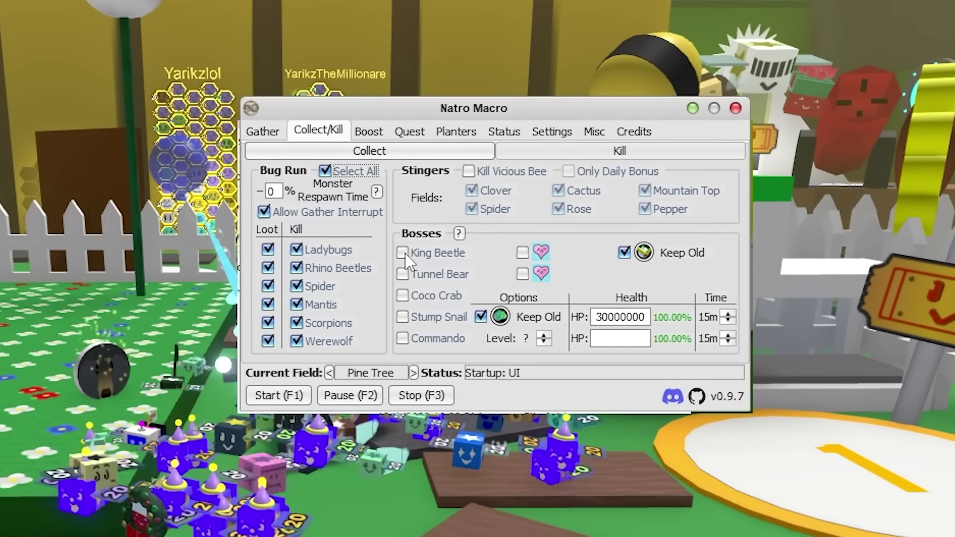
# Enable the King Beetle and Tunnel Bear bosses with their heart options, and turn on Kill Vicious Bee
pyautogui.click(418, 260)
pyautogui.click(418, 278)
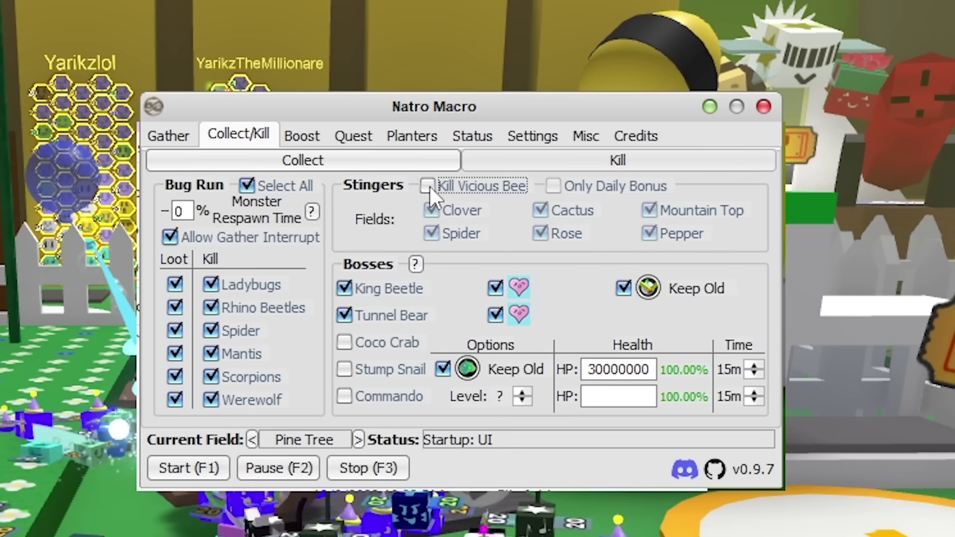
pyautogui.click(473, 192)
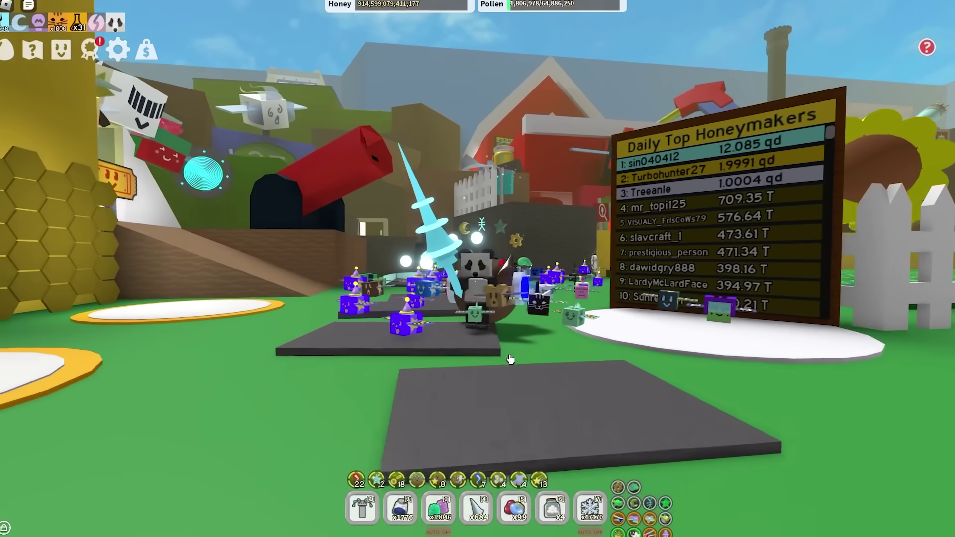
pyautogui.press('s')
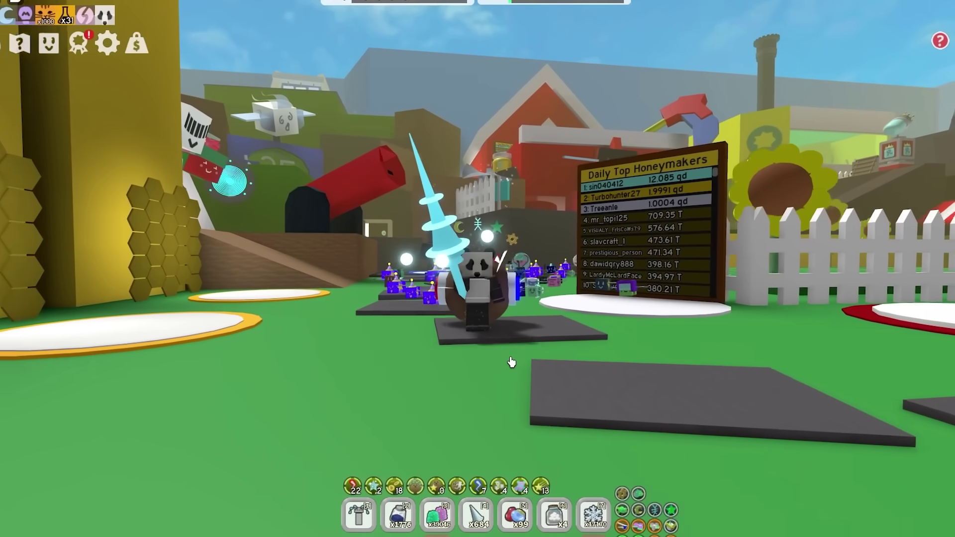
pyautogui.press('s')
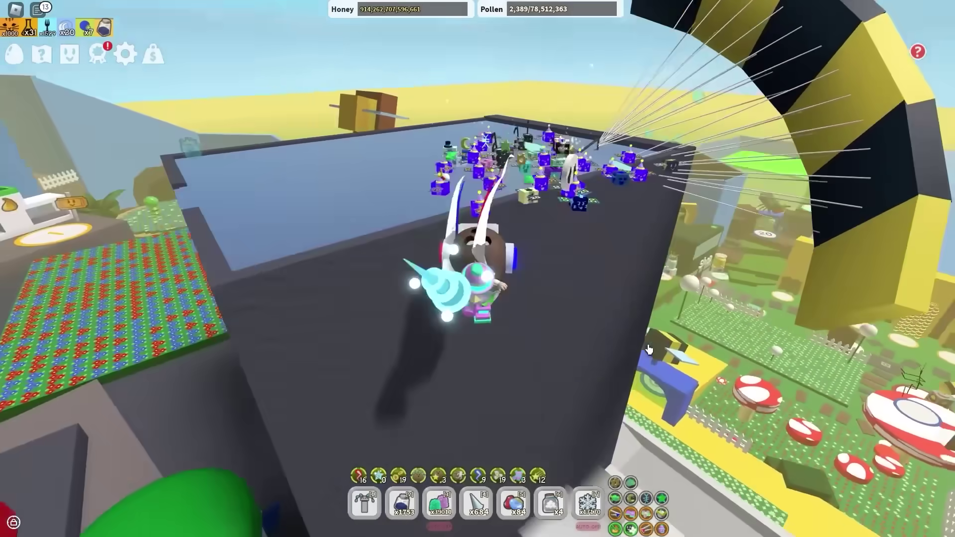
pyautogui.press('w')
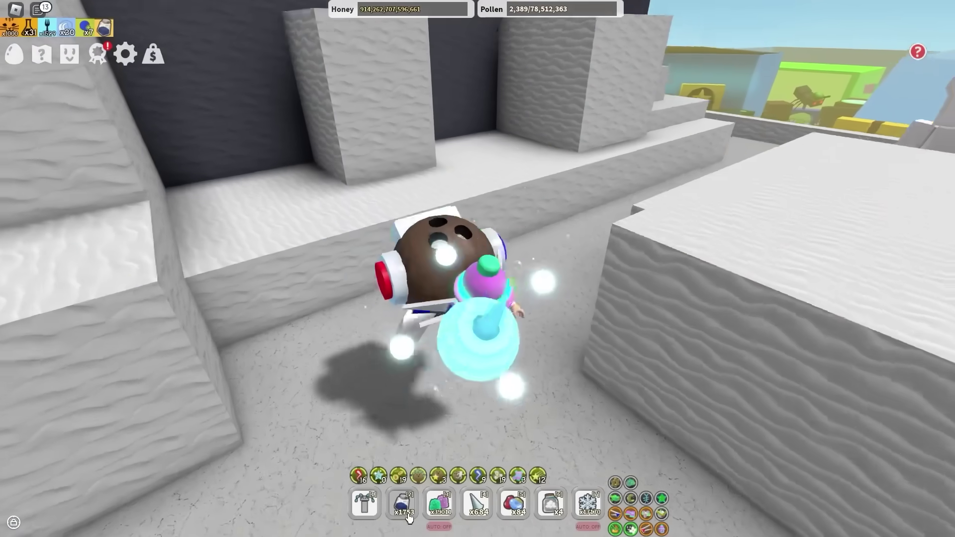
pyautogui.press('space')
pyautogui.press('w')
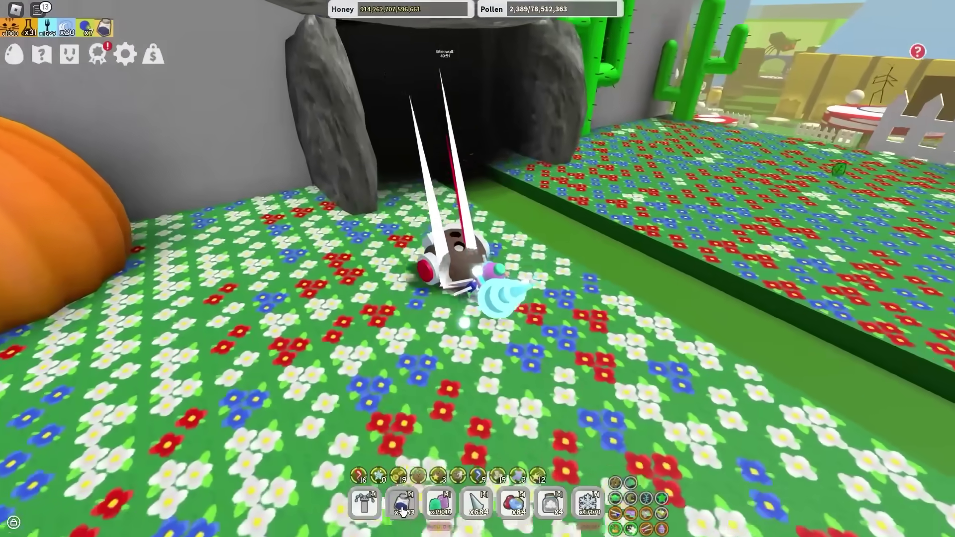
# In the boost settings, set hotbar slot 2 to At Hive with a 600-second wait between uses
pyautogui.click(515, 336)
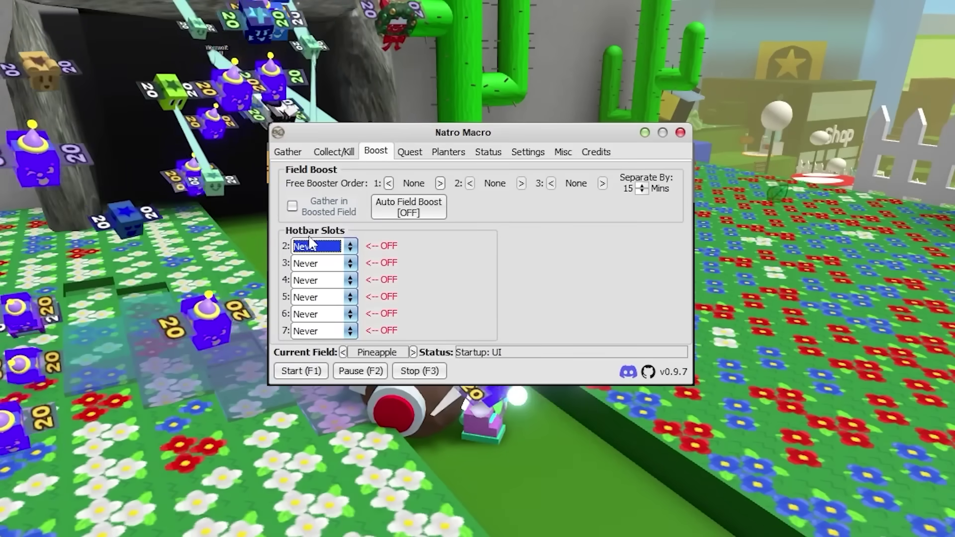
pyautogui.click(350, 246)
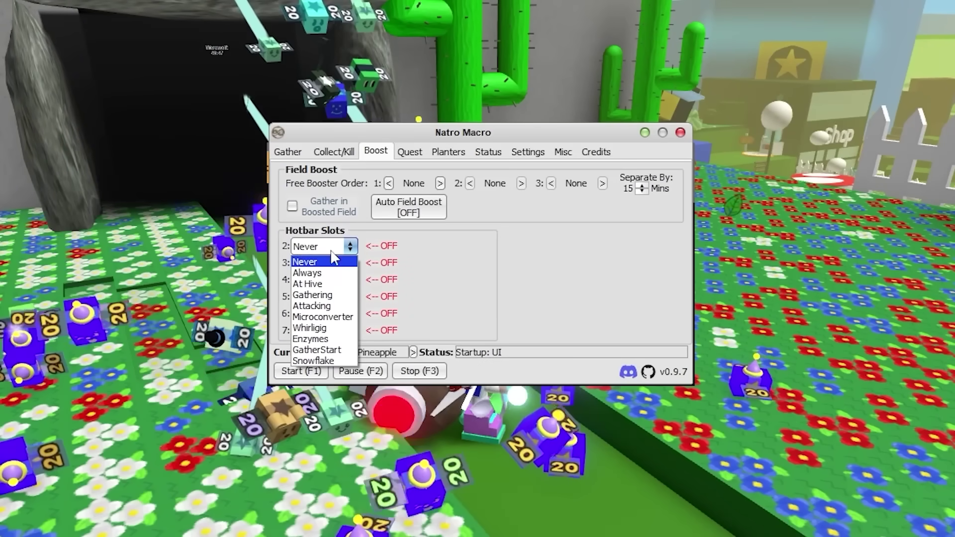
pyautogui.click(308, 283)
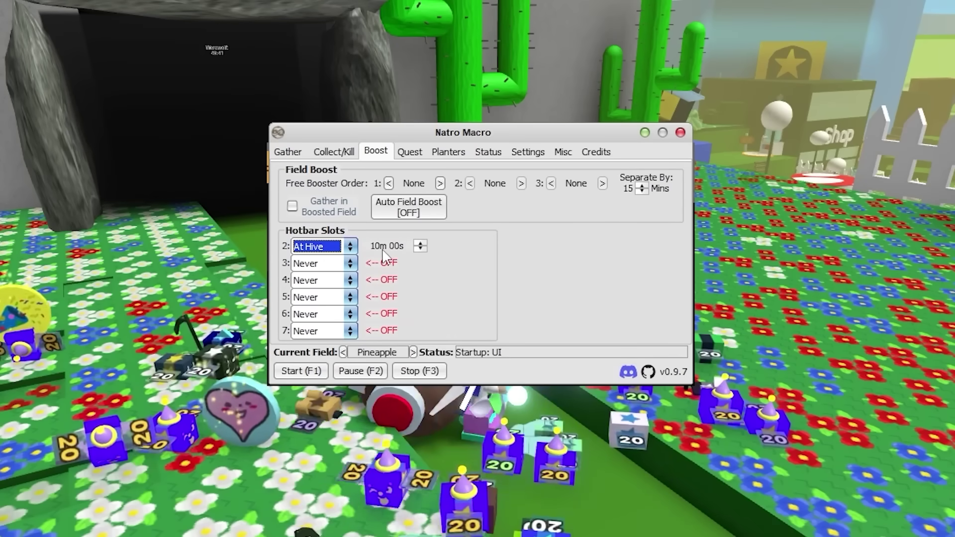
pyautogui.click(388, 246)
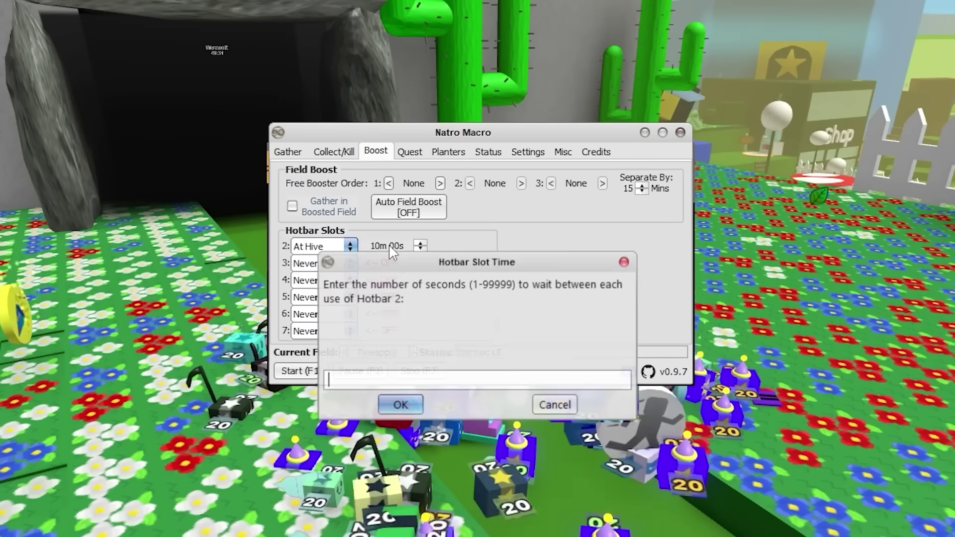
pyautogui.write('600')
pyautogui.press('Return')
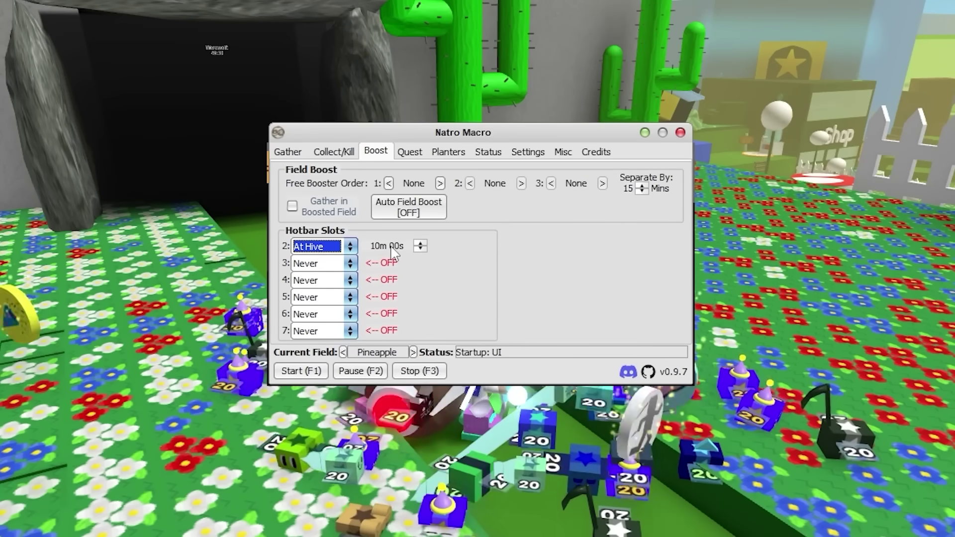
# Set the hotbar slot 2 wait time to 900 seconds, and open the quest settings
pyautogui.click(392, 247)
pyautogui.write('900')
pyautogui.press('Return')
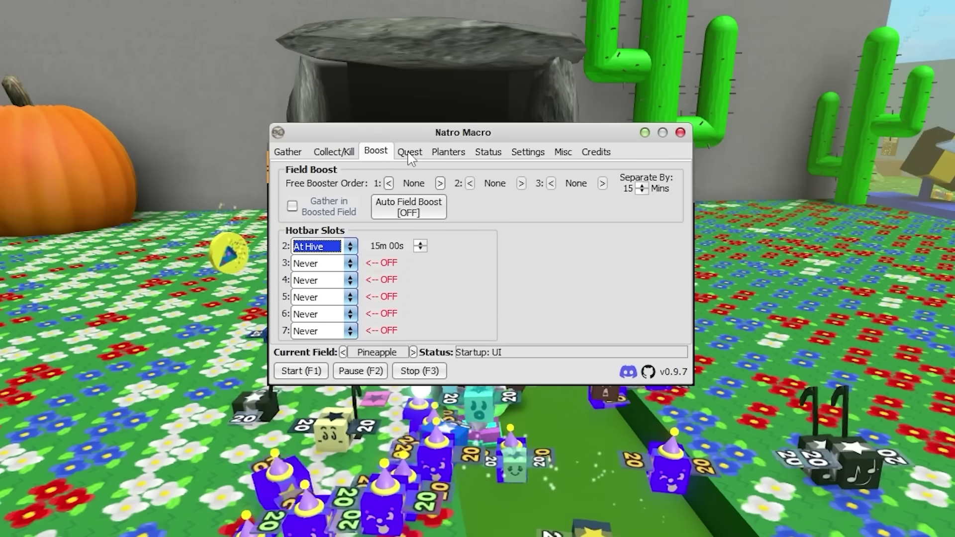
pyautogui.click(410, 152)
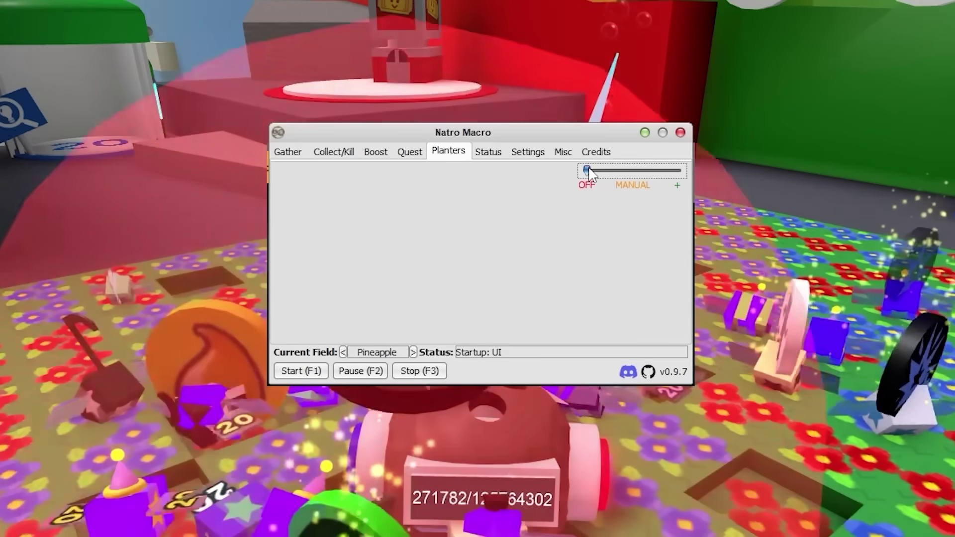
# Set planters to +, prioritise Comforting 90, Motivating 90, Satisfying 80, Invigorating 50 and Refreshing 50 nectars, and select the Ticket and Paper planters
pyautogui.moveTo(588, 171); pyautogui.dragTo(677, 171)
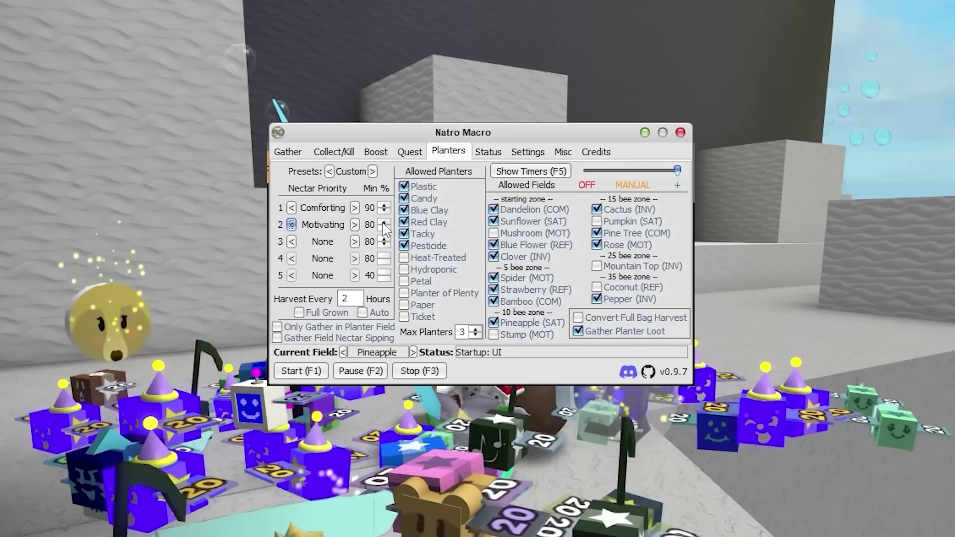
pyautogui.click(290, 241)
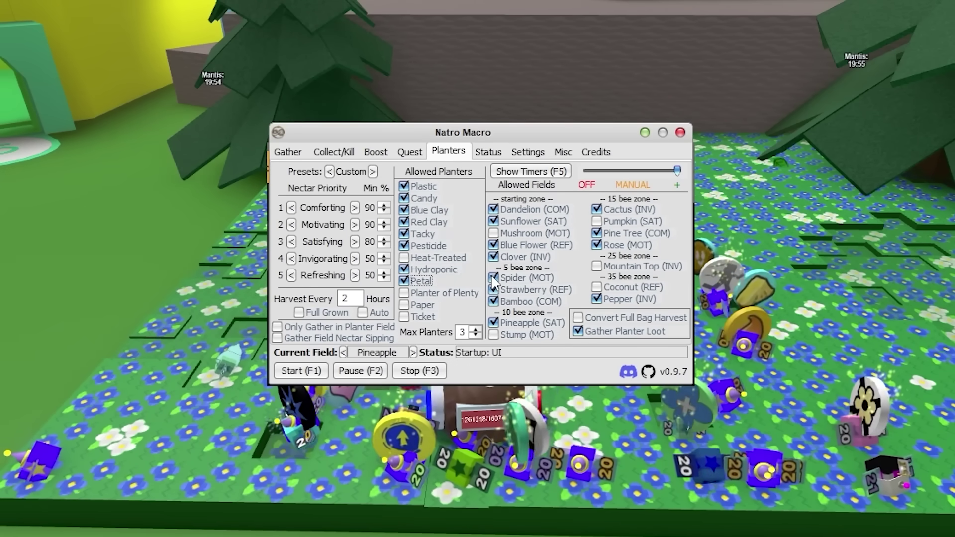
pyautogui.click(419, 318)
pyautogui.click(421, 306)
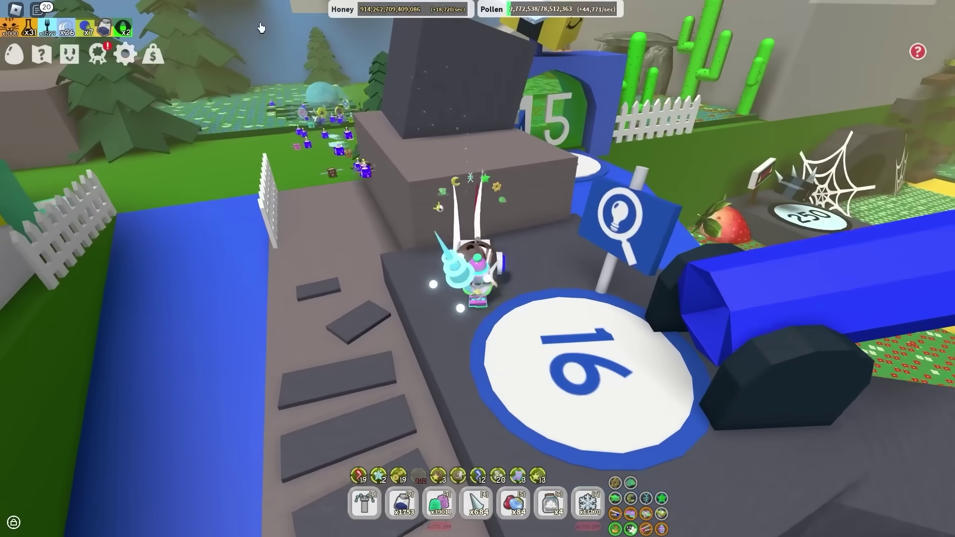
# Open the game's settings and check the character's Movespeed stat without any haste active
pyautogui.click(127, 56)
pyautogui.scroll(-10, 121, 177)
pyautogui.scroll(1, 118, 224)
pyautogui.moveTo(158, 234)
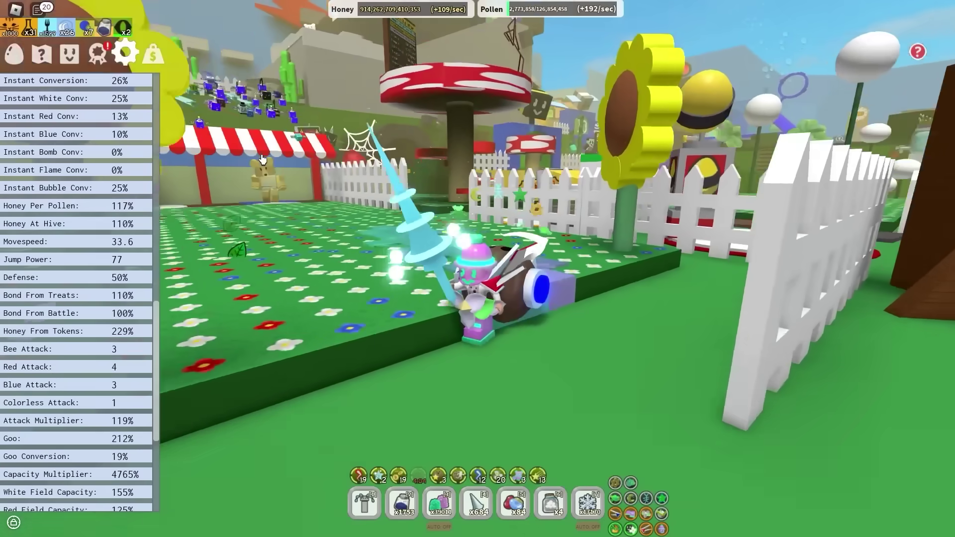
pyautogui.press('s')
pyautogui.press('d')
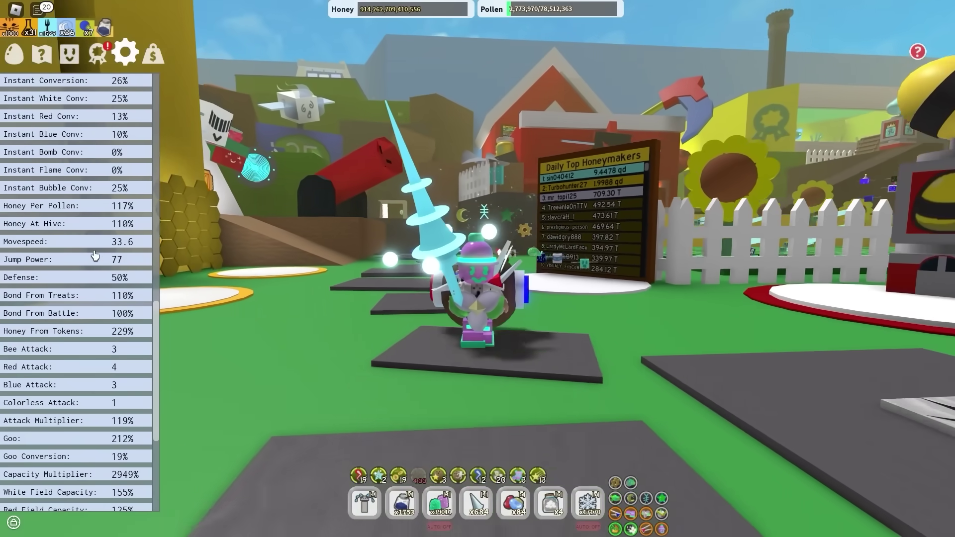
pyautogui.press('s')
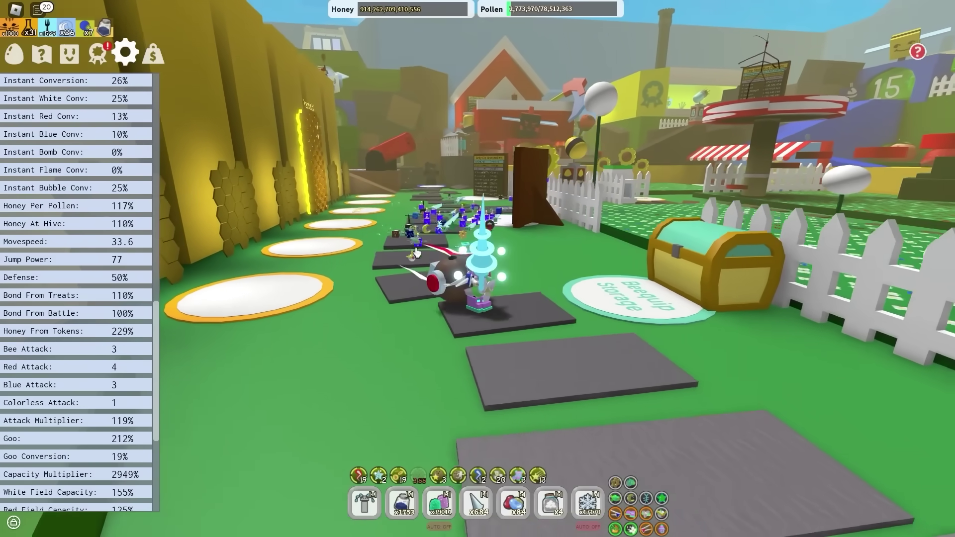
# Switch to Natro Macro, set the character's movement speed to 33.6, and enter the private server link for reconnecting
pyautogui.hotkey('alt', 'Tab')
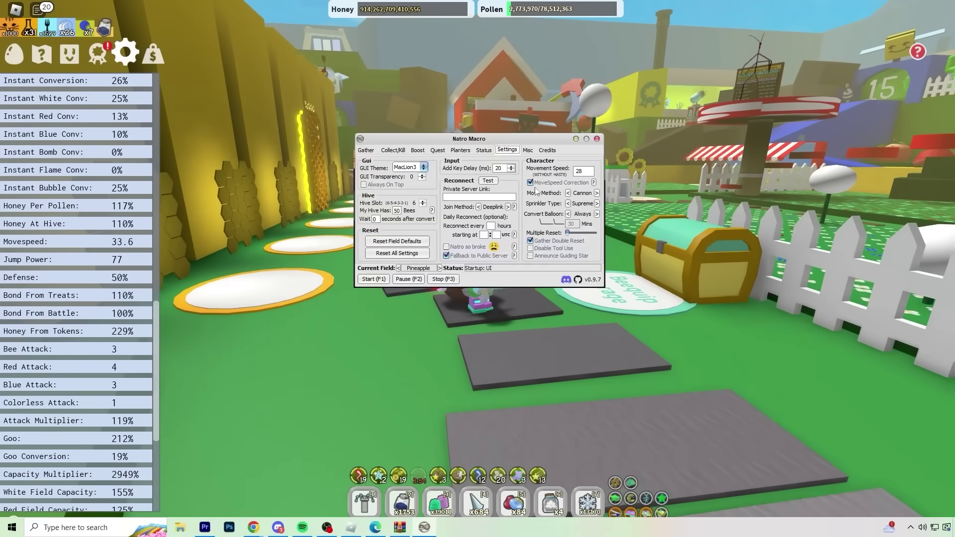
pyautogui.doubleClick(586, 174)
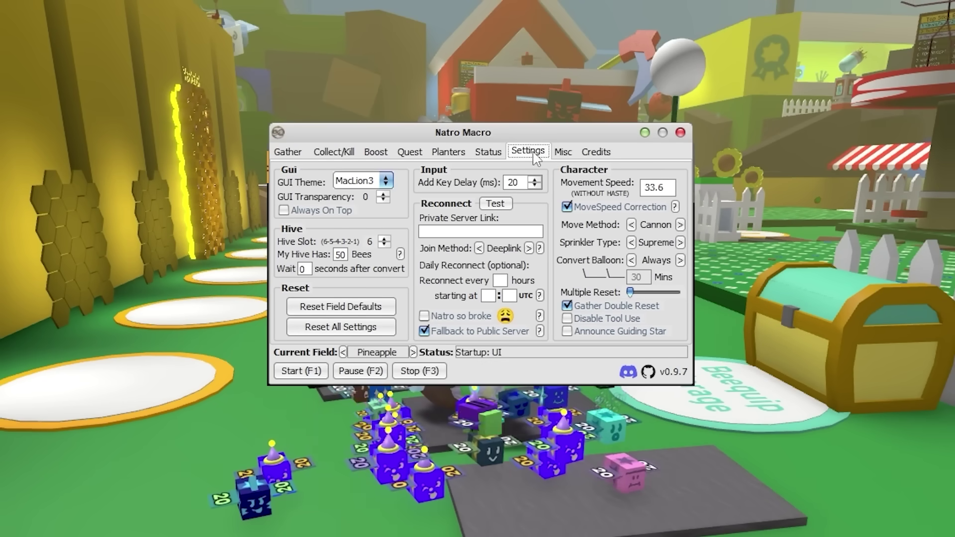
pyautogui.click(473, 230)
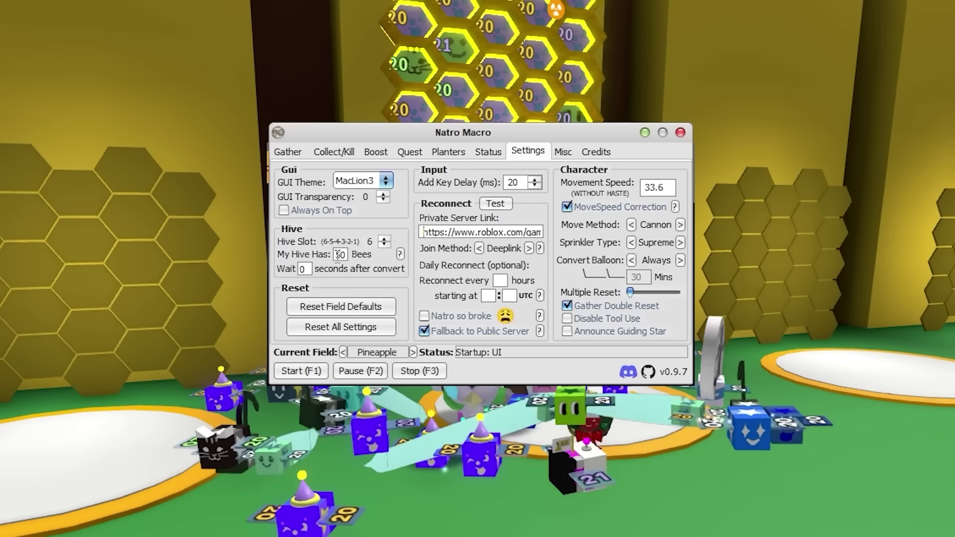
# View the miscellaneous tools and the status page, and examine the last-hour section of the honey report
pyautogui.click(563, 152)
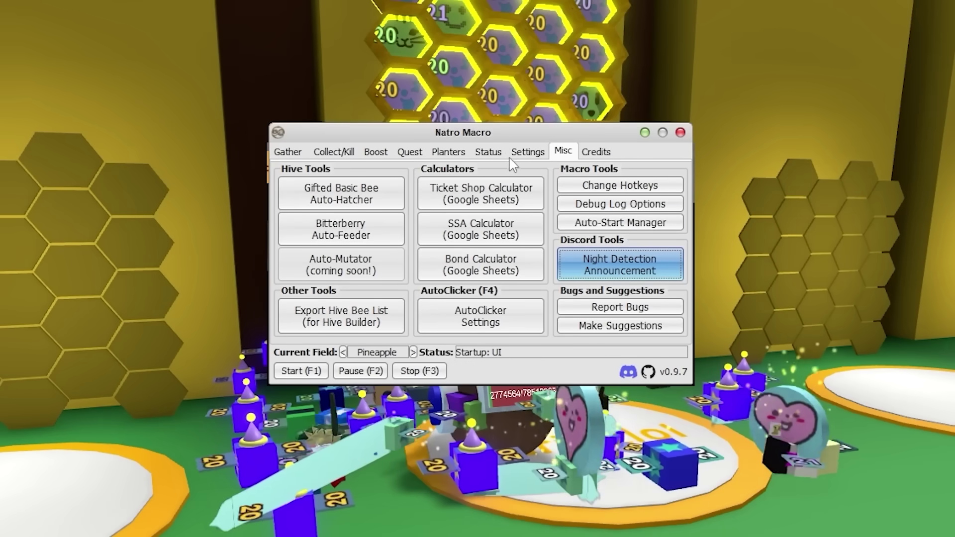
pyautogui.click(488, 152)
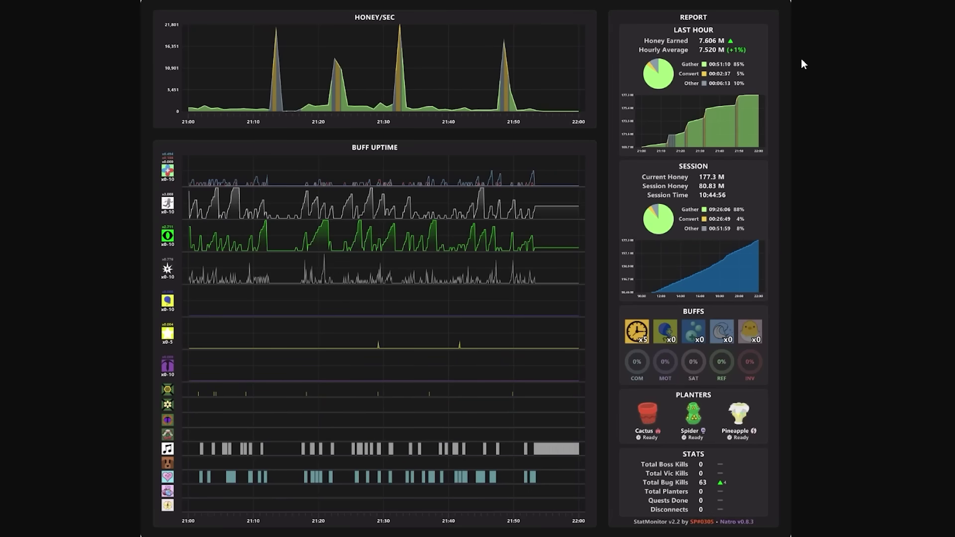
pyautogui.click(781, 53)
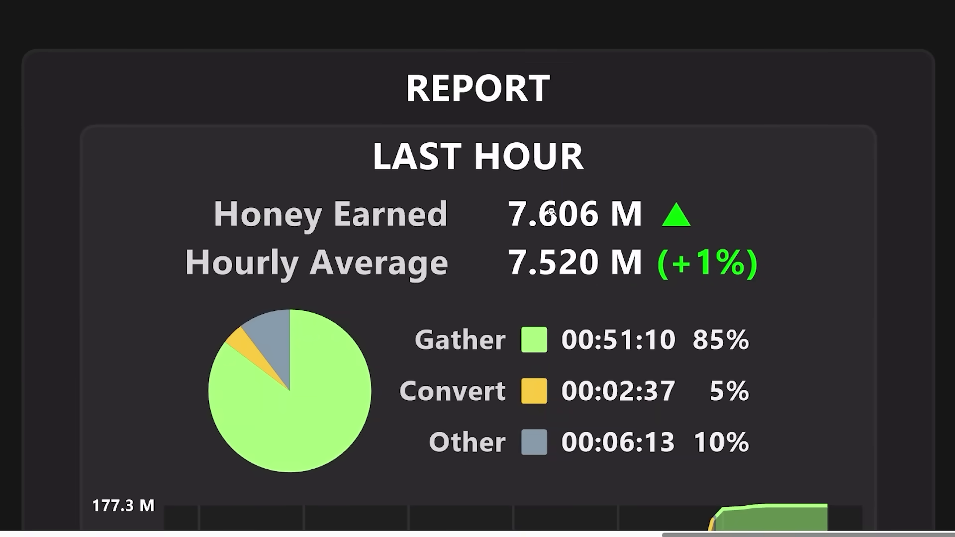
pyautogui.click(536, 226)
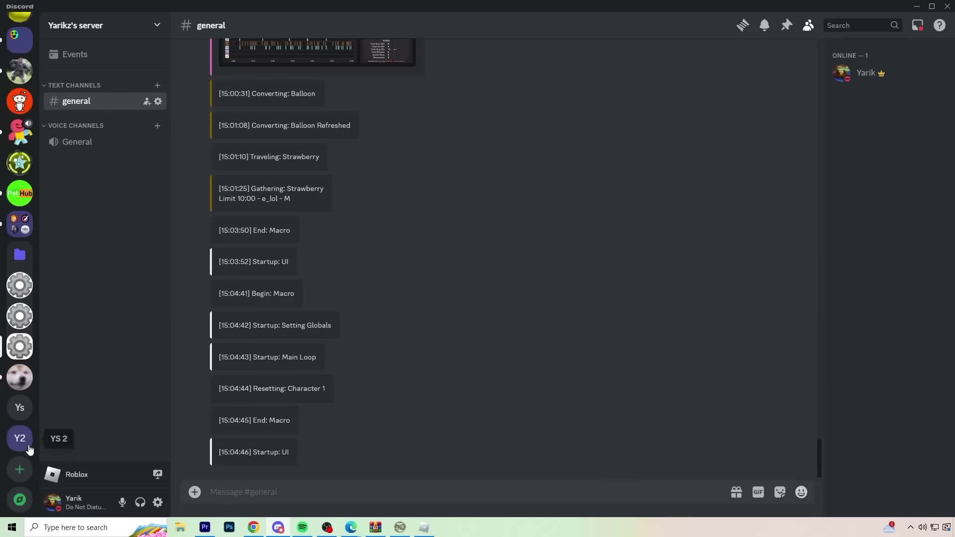
# Switch to Discord and create a new server for me and my friends named macro server
pyautogui.click(20, 470)
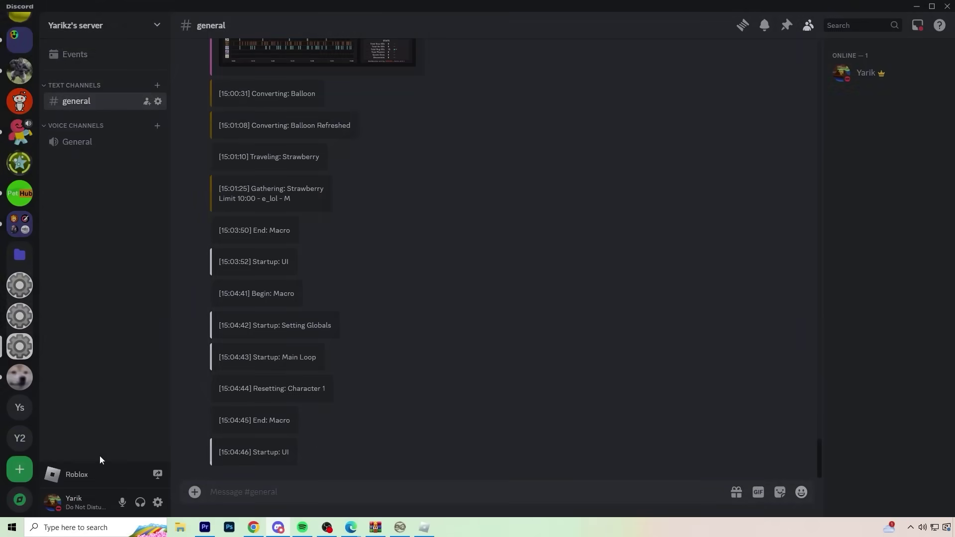
pyautogui.click(449, 201)
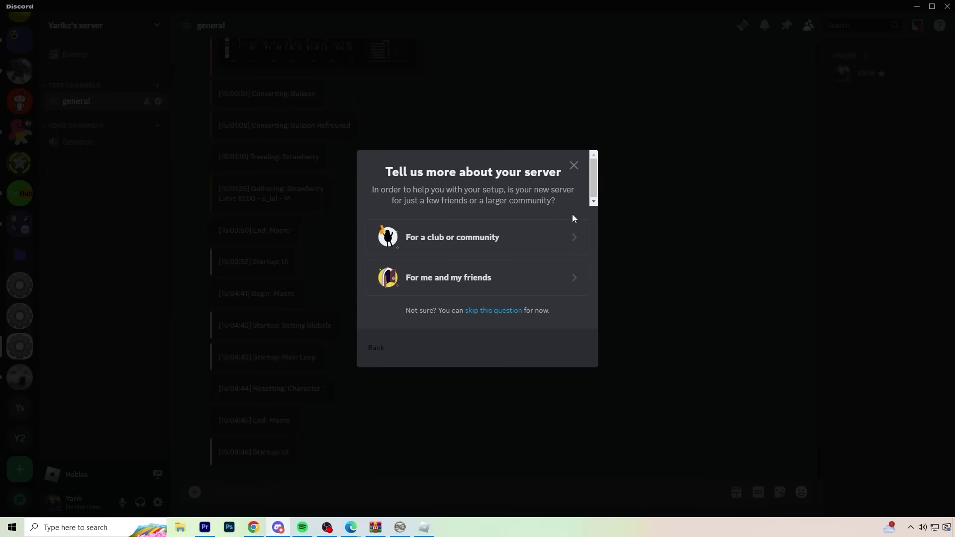
pyautogui.click(510, 277)
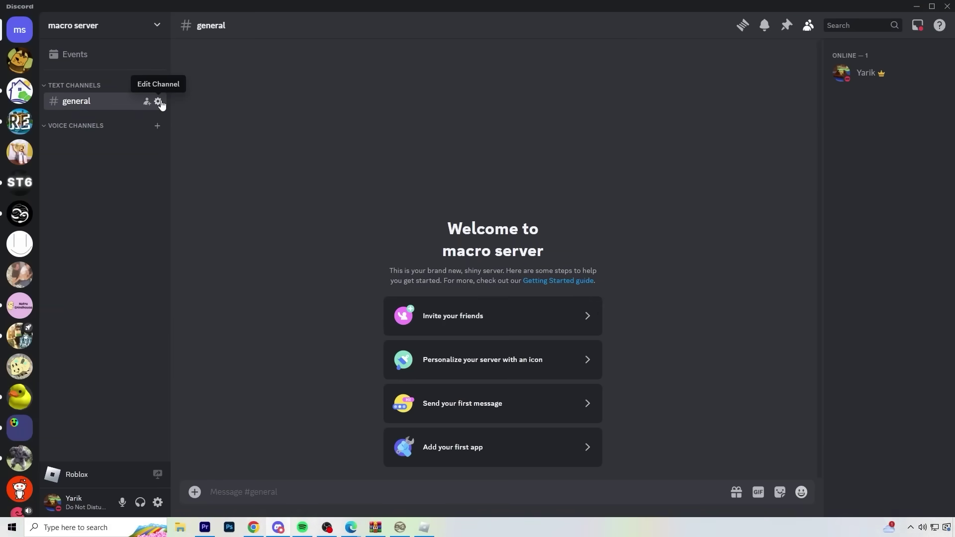
# Open the general channel's integrations and create two webhooks
pyautogui.click(158, 101)
pyautogui.click(263, 121)
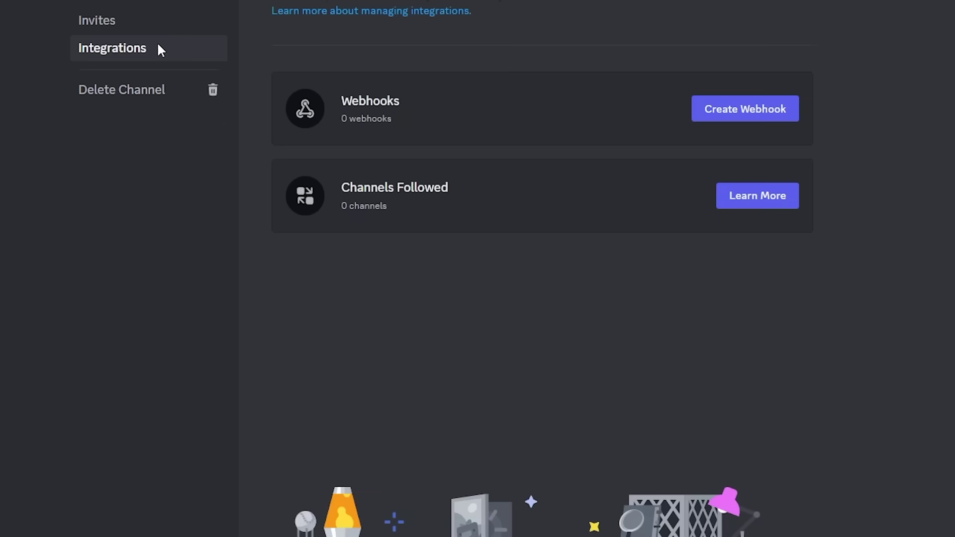
pyautogui.click(751, 110)
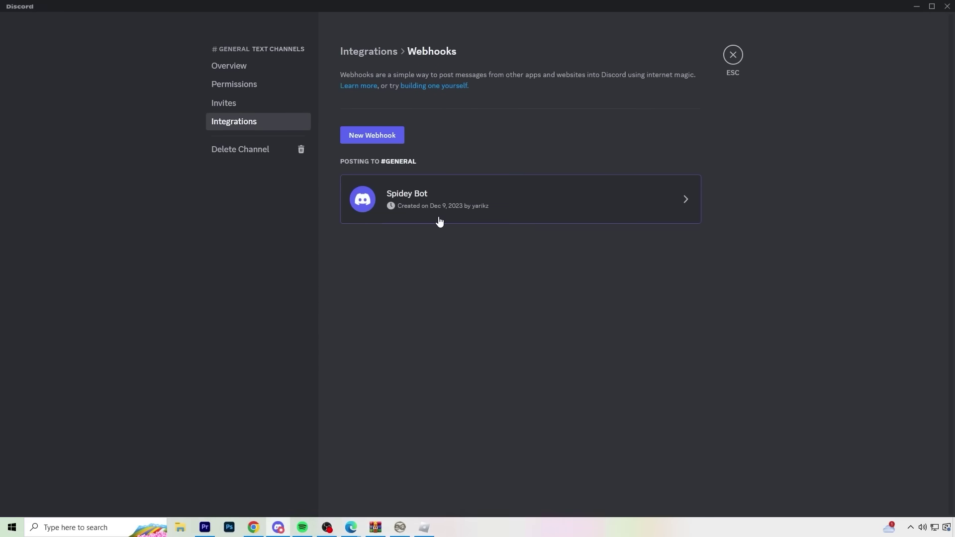
pyautogui.click(372, 135)
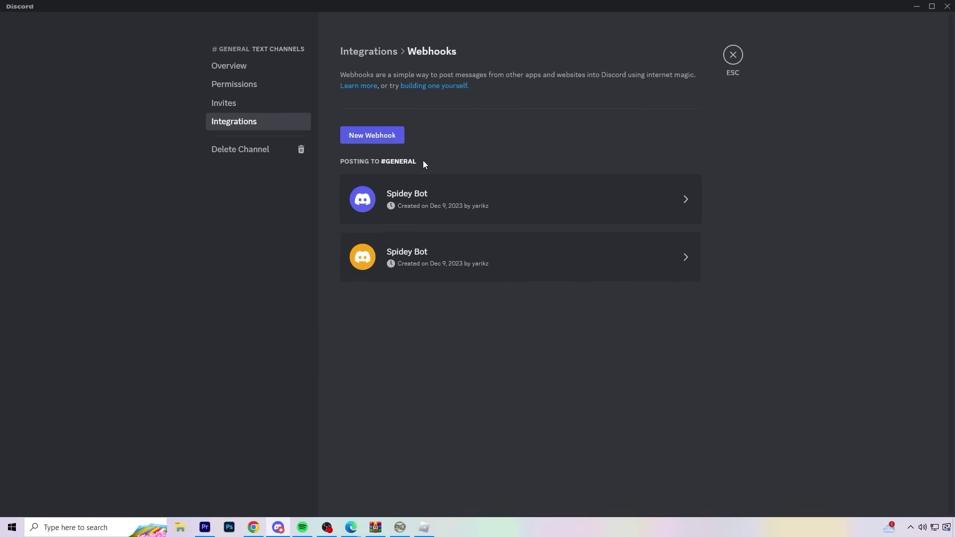
# Rename the second webhook as macro update, save the change, and copy its webhook URL
pyautogui.click(684, 263)
pyautogui.tripleClick(494, 325)
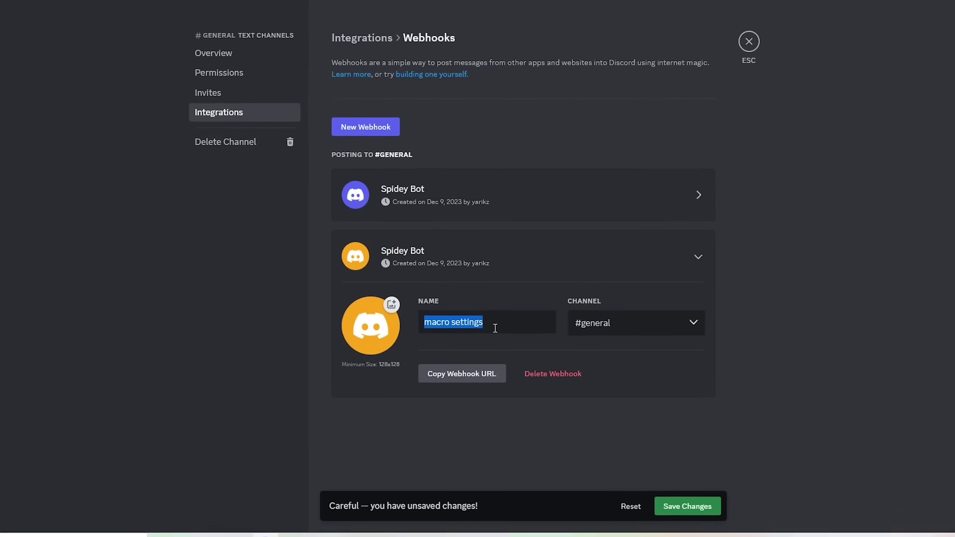
pyautogui.write('macro u')
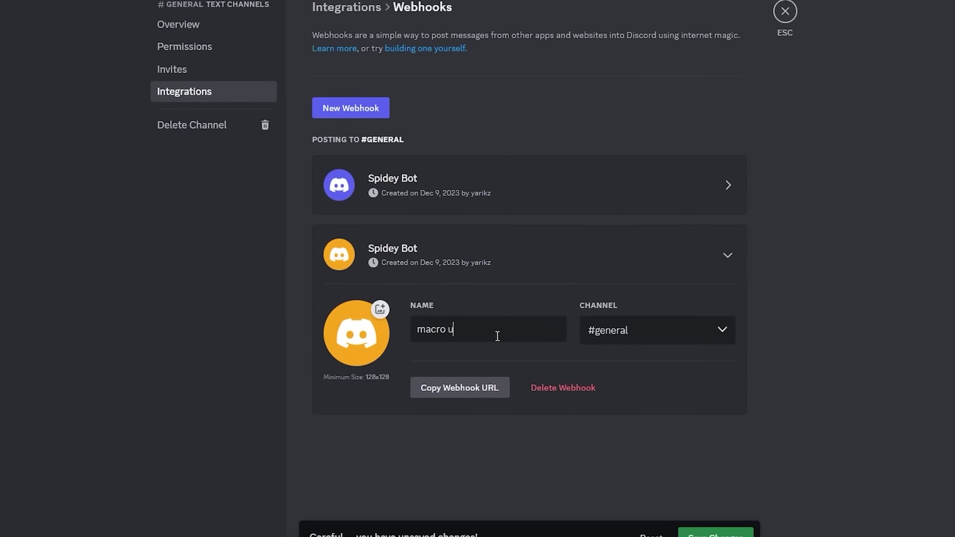
pyautogui.write('pdate')
pyautogui.click(714, 534)
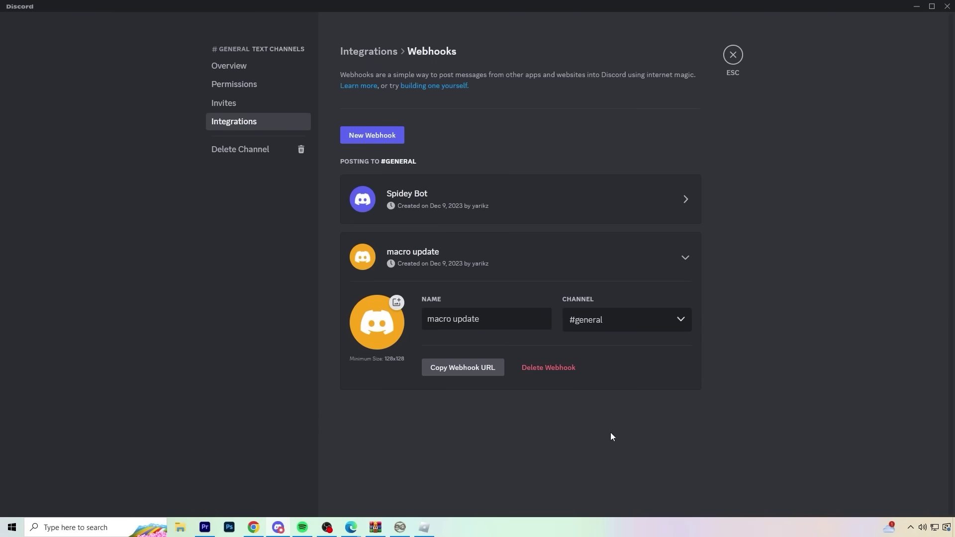
pyautogui.click(451, 371)
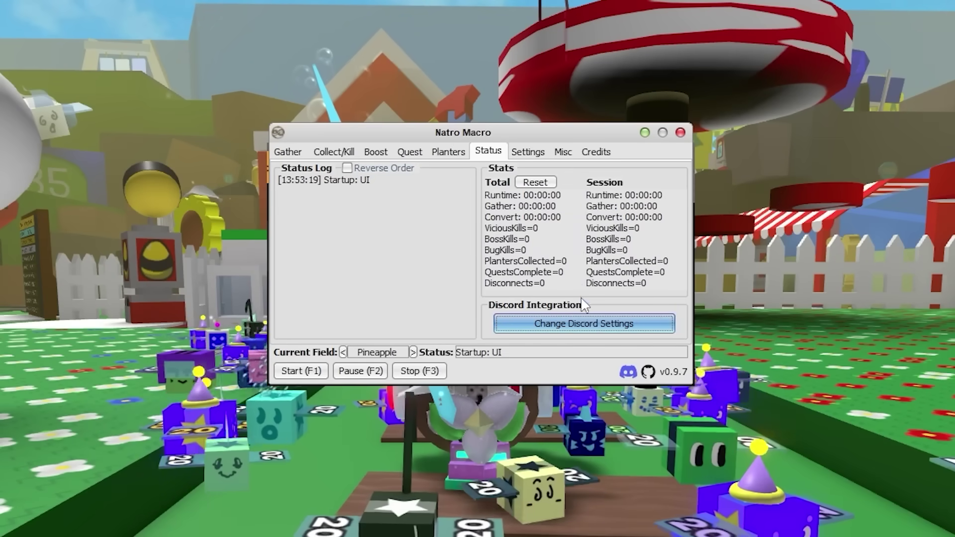
# In Natro Macro's Discord settings, enable the webhook, paste the copied webhook URL, and turn on screenshots
pyautogui.click(587, 323)
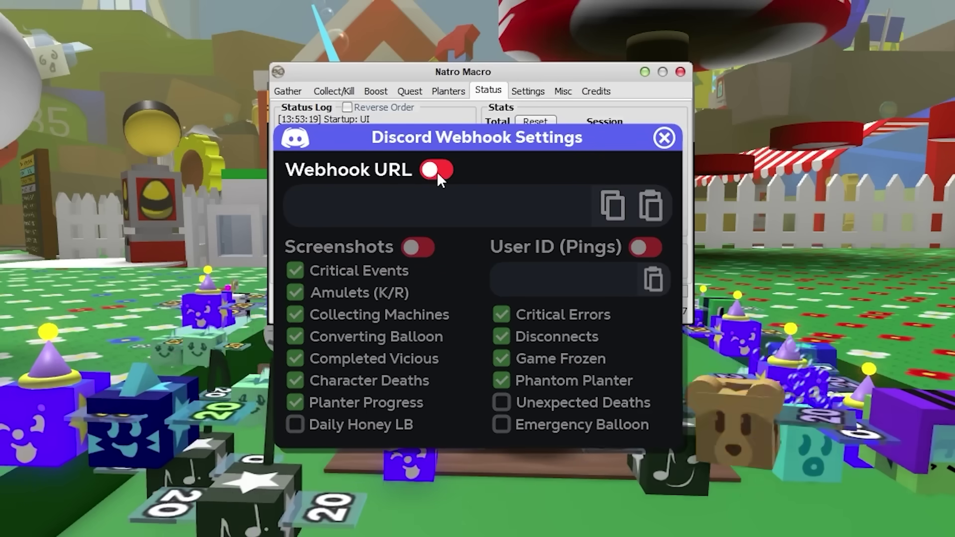
pyautogui.click(436, 231)
pyautogui.click(650, 205)
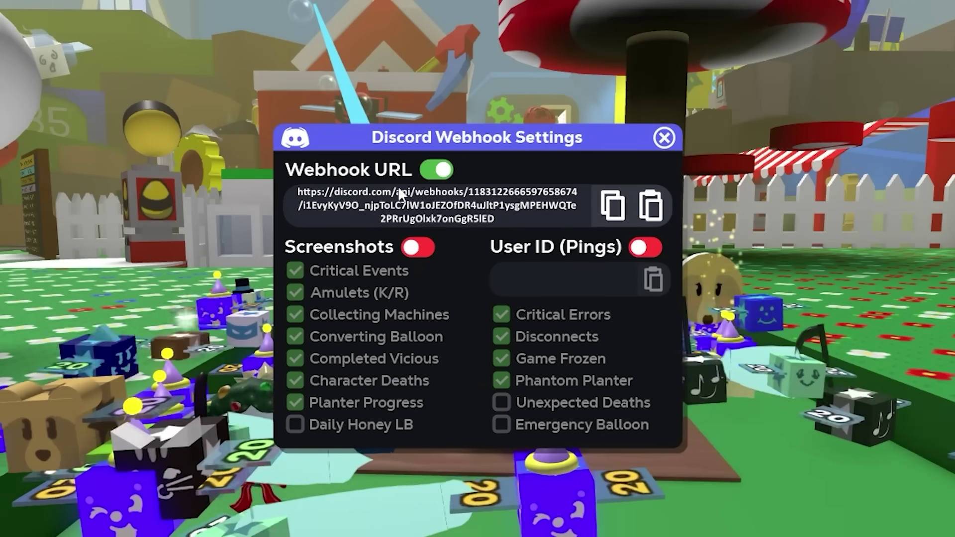
pyautogui.click(425, 251)
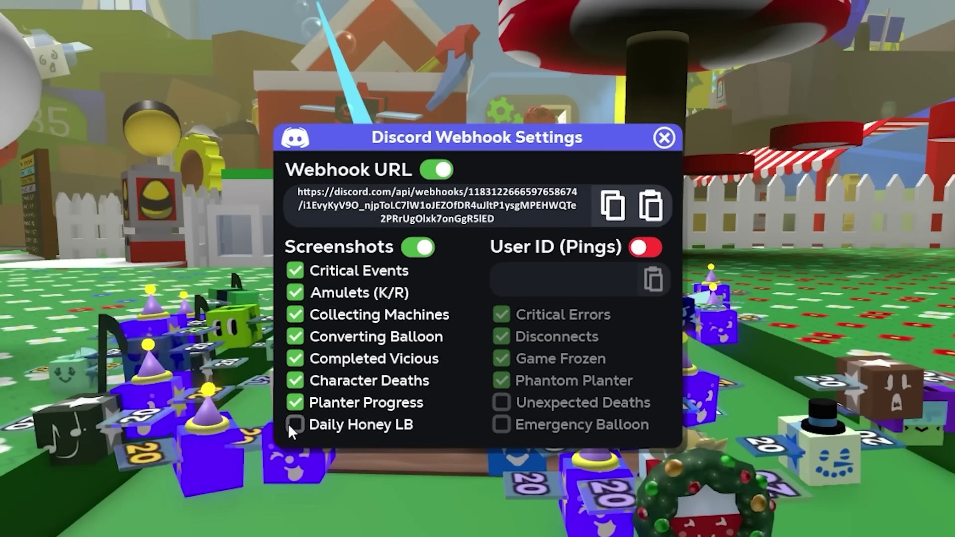
# Enable the Daily Honey LB screenshots and User ID pings, copy the own user ID from Discord, and paste it into the User ID field
pyautogui.click(296, 425)
pyautogui.click(645, 247)
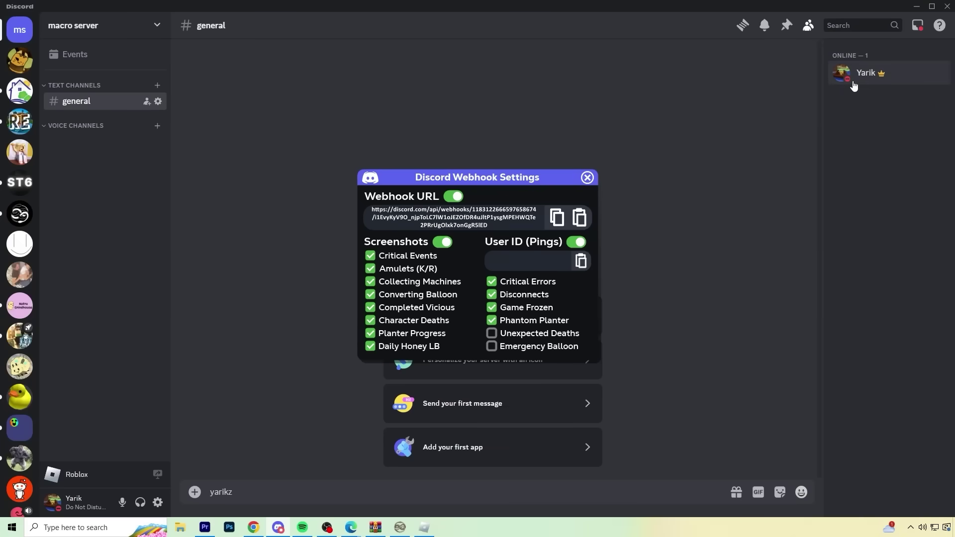
pyautogui.rightClick(857, 80)
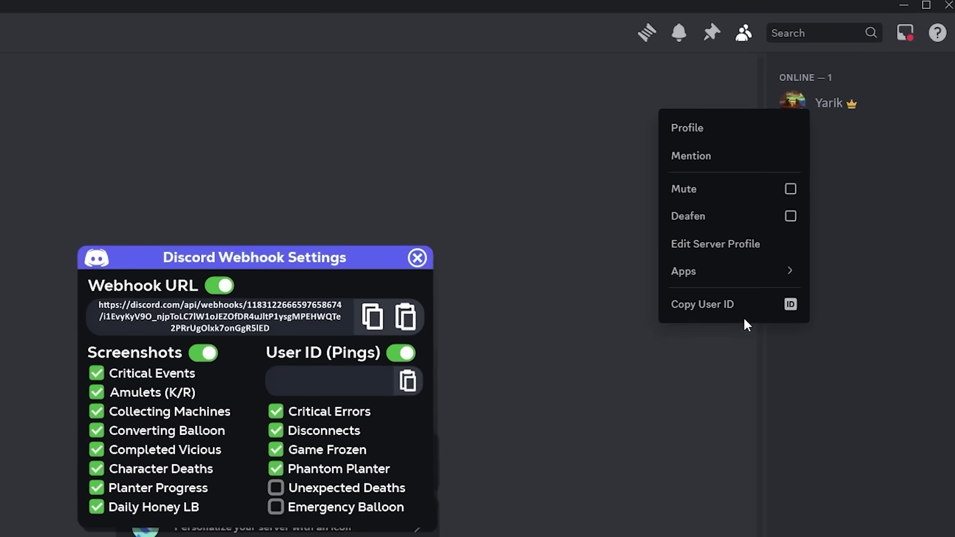
pyautogui.click(792, 209)
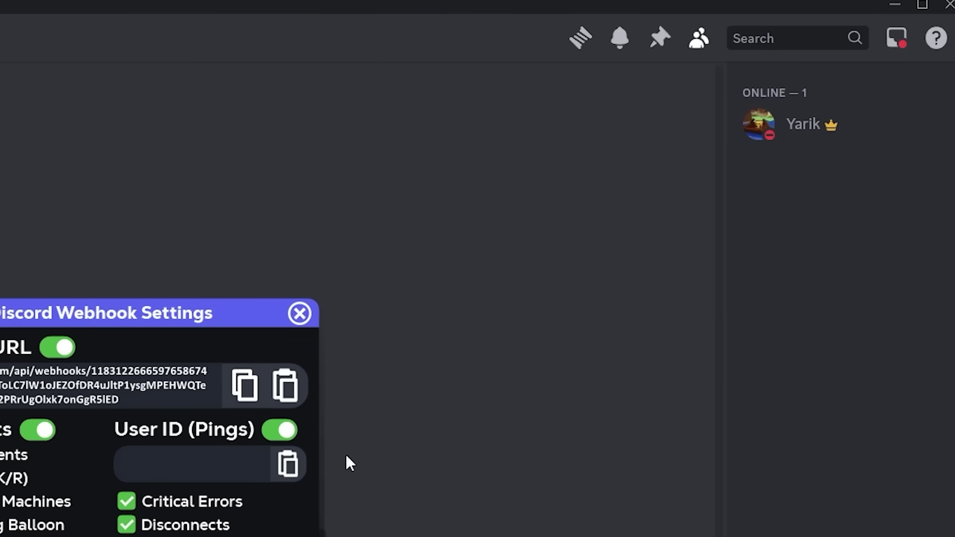
pyautogui.click(581, 261)
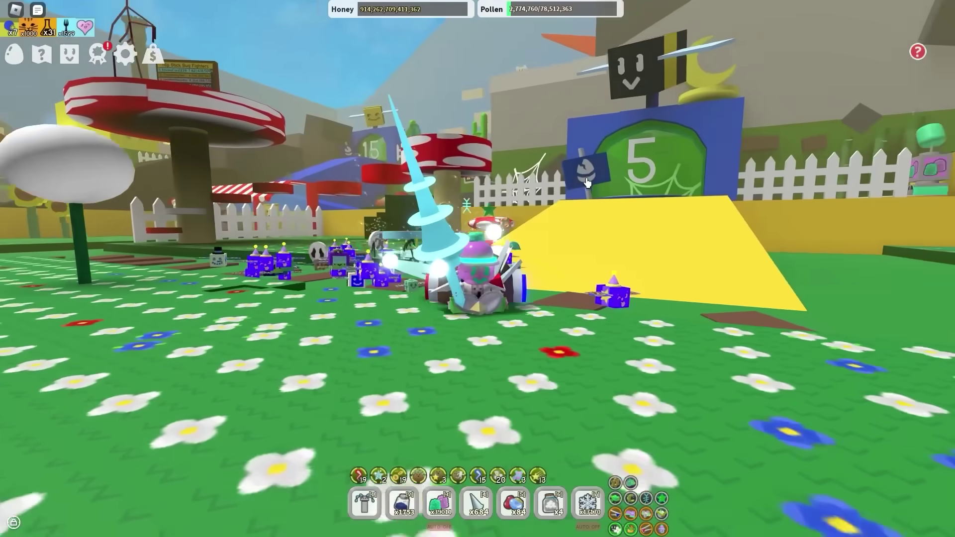
# Reset the character to its hive, walk to the red cannon, and launch to the field beside the Mondo Chick timer
pyautogui.press('Escape')
pyautogui.press('r')
pyautogui.press('Return')
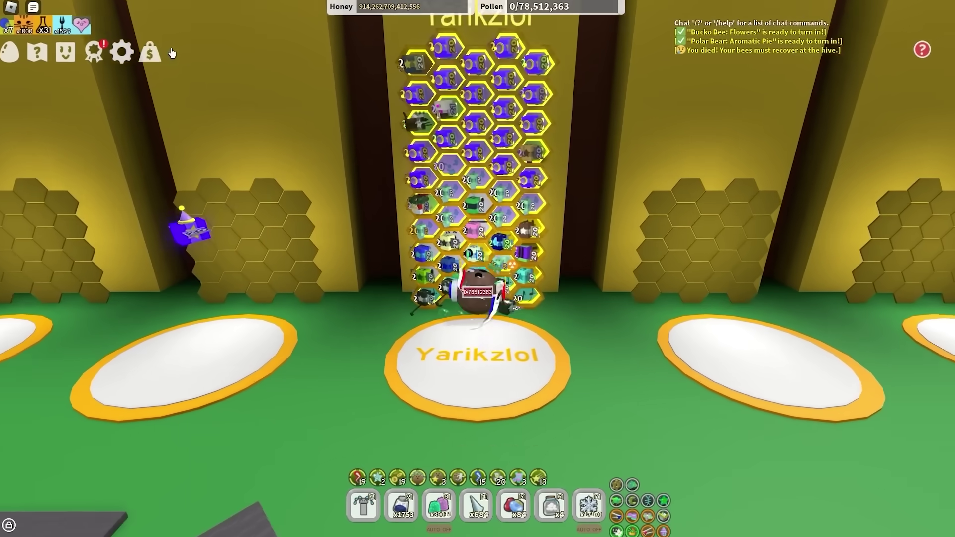
pyautogui.press('d')
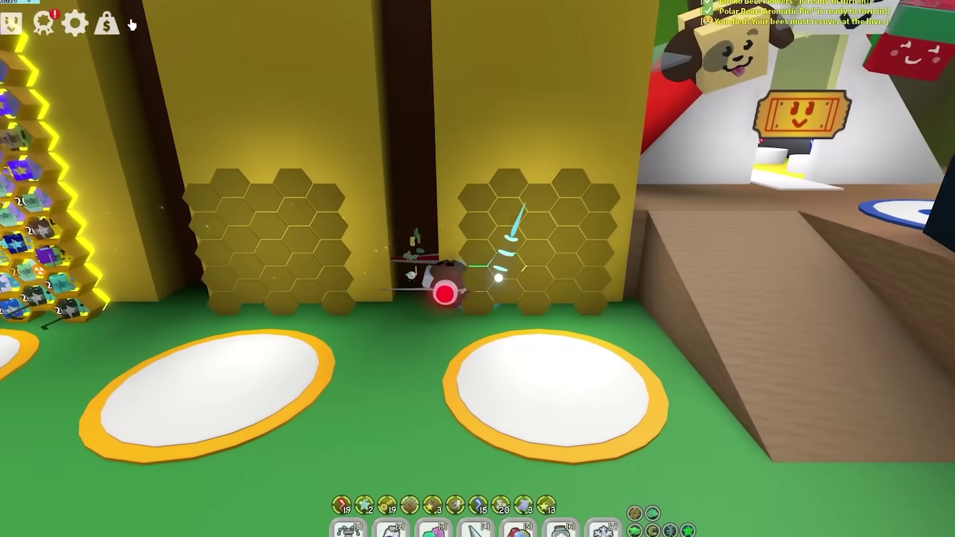
pyautogui.press('d')
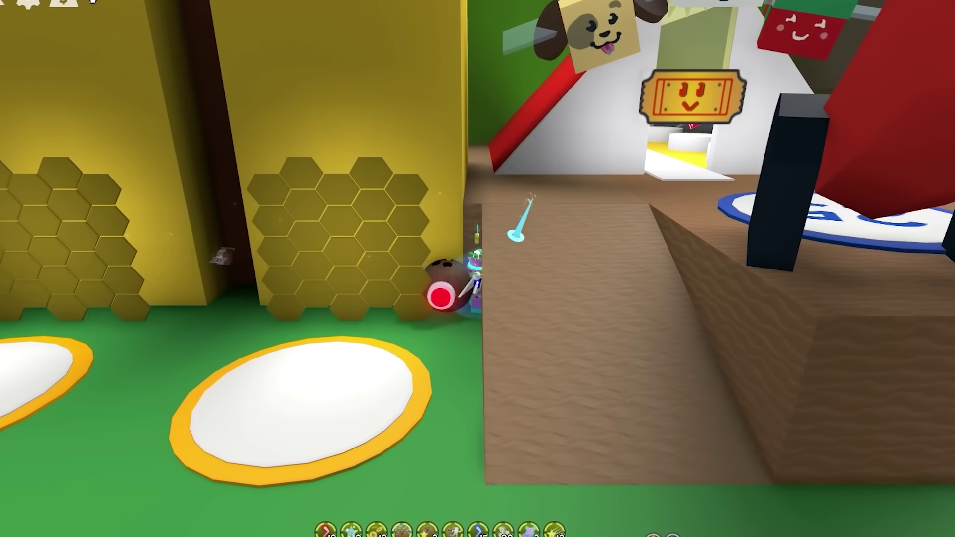
pyautogui.press('e')
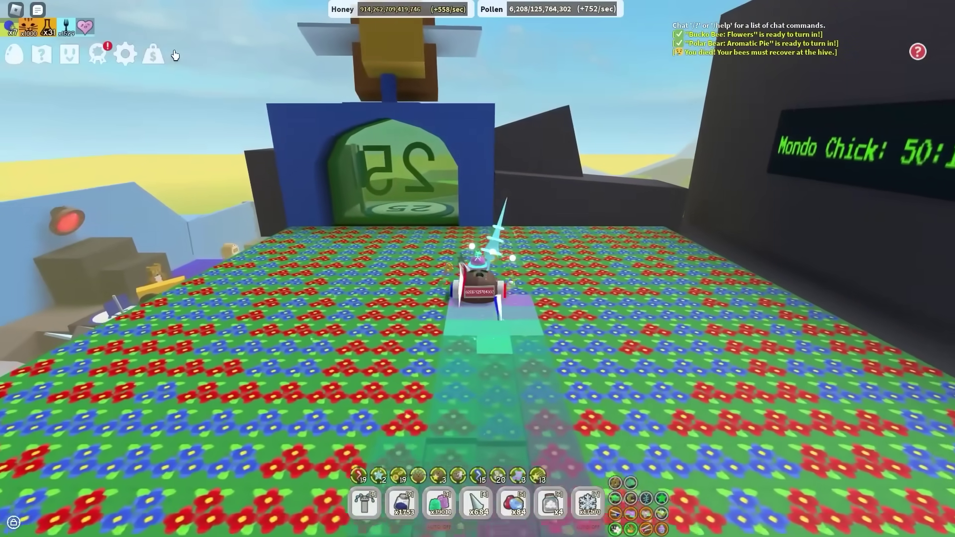
pyautogui.press('w')
pyautogui.press('d')
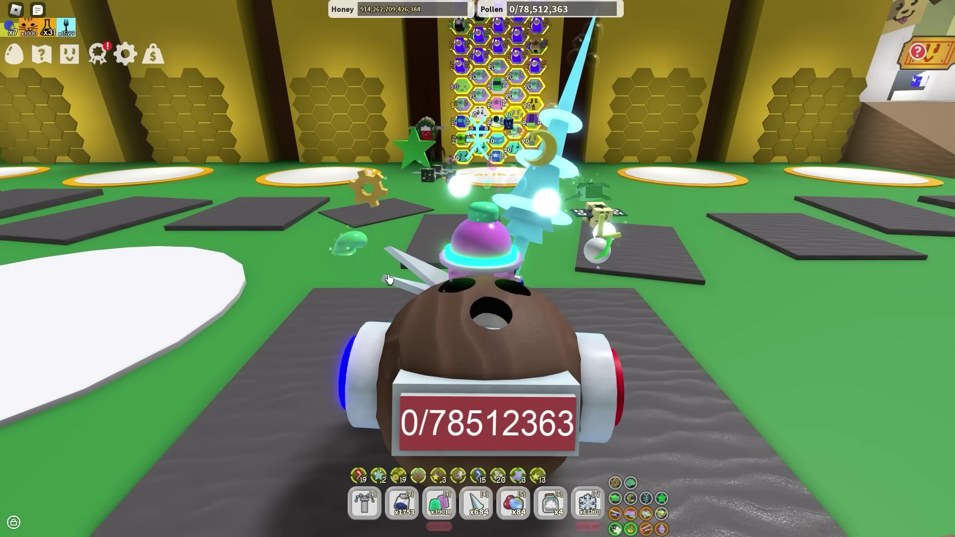
pyautogui.click(15, 62)
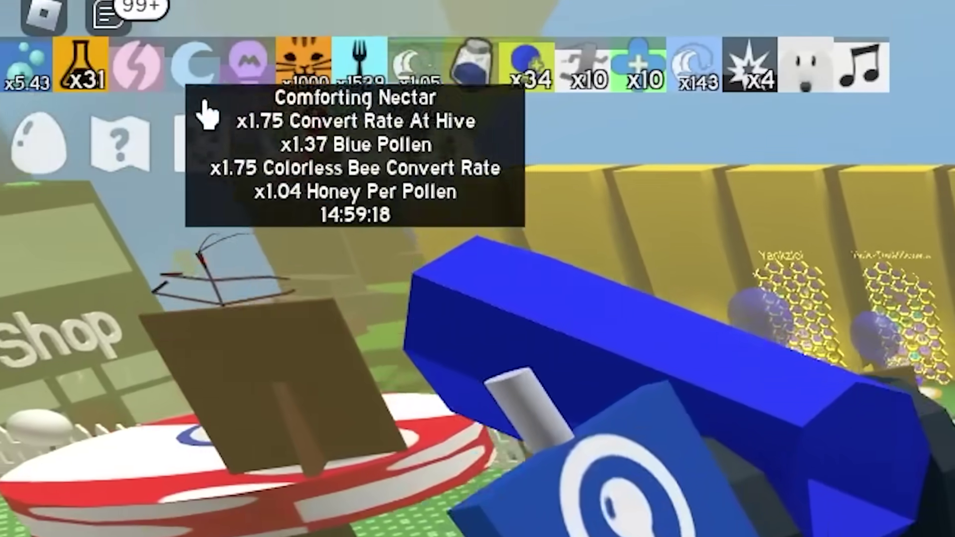
pyautogui.moveTo(13, 31)
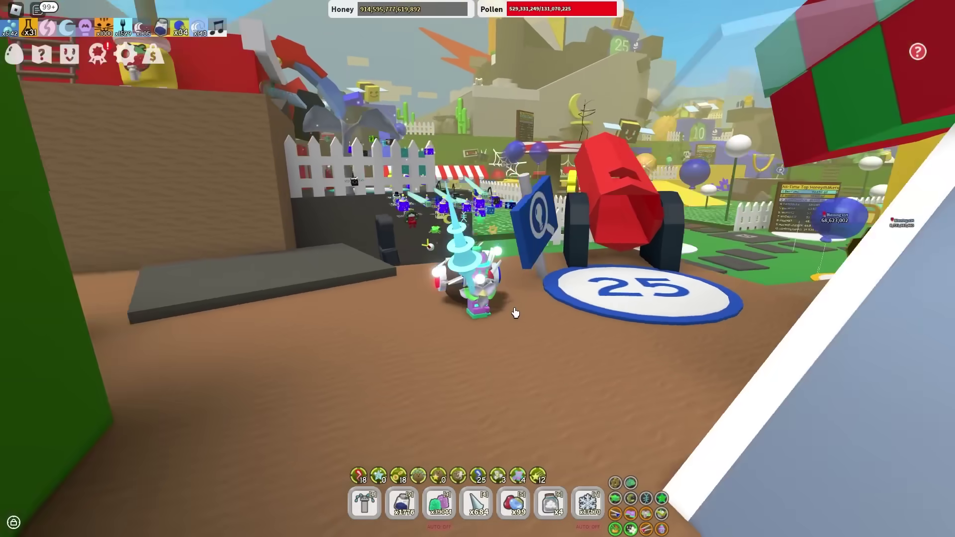
pyautogui.press('Left')
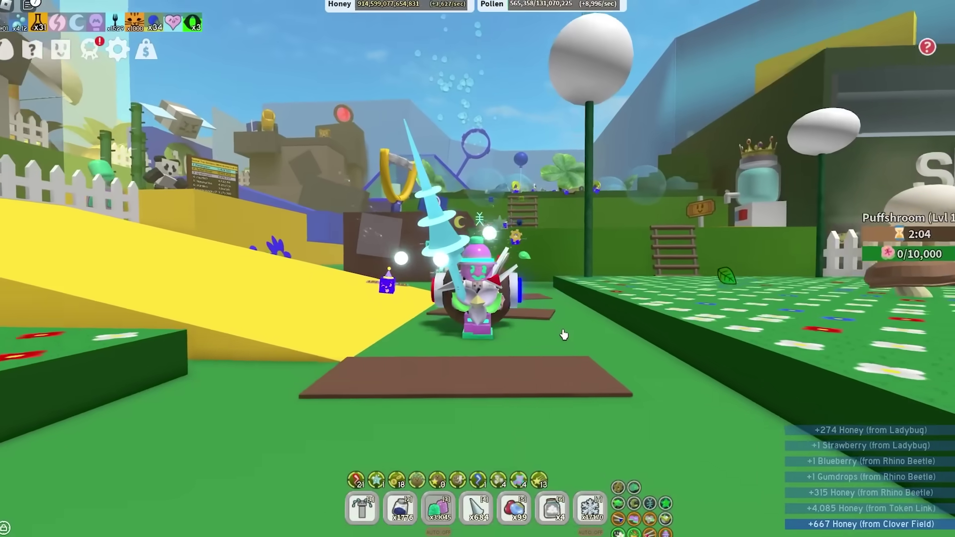
pyautogui.scroll(-2, 568, 337)
pyautogui.scroll(1, 567, 338)
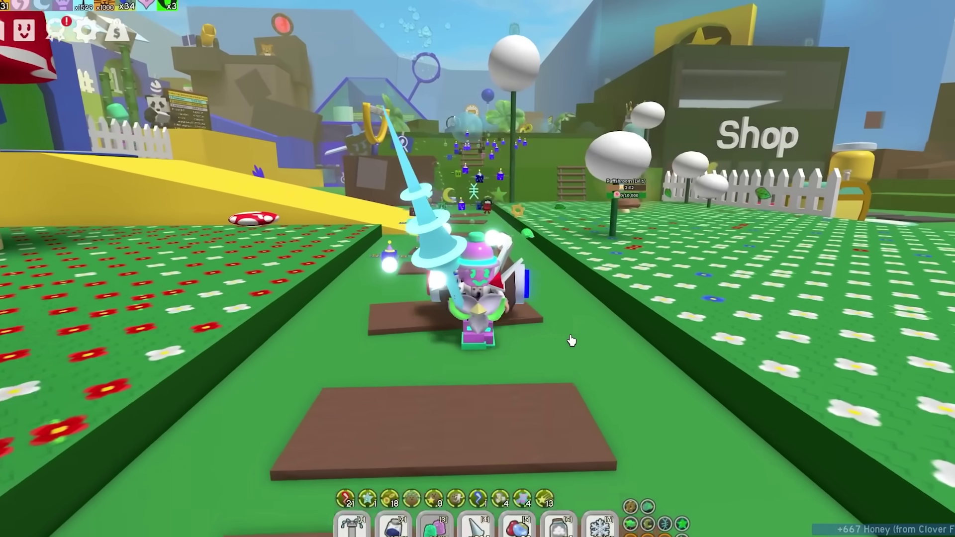
pyautogui.press('Right')
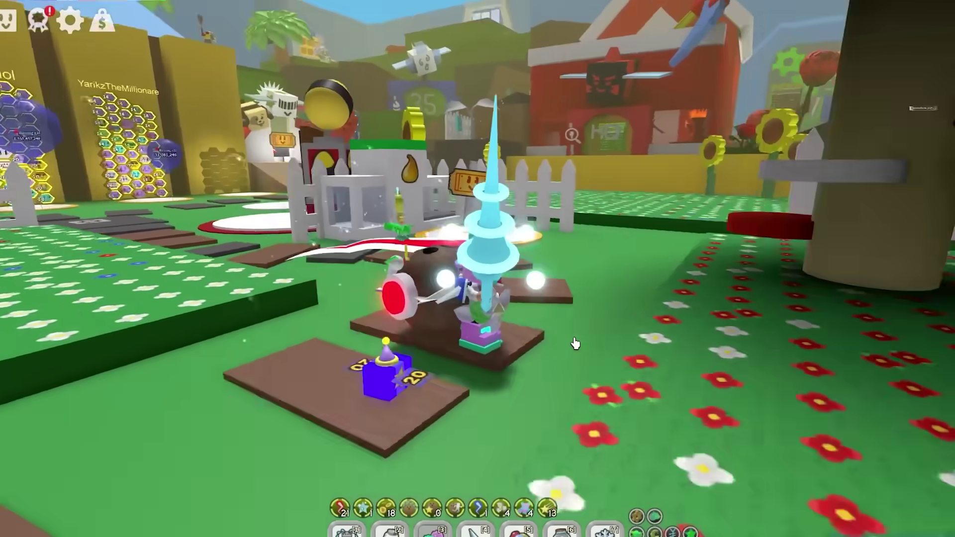
pyautogui.press('Right')
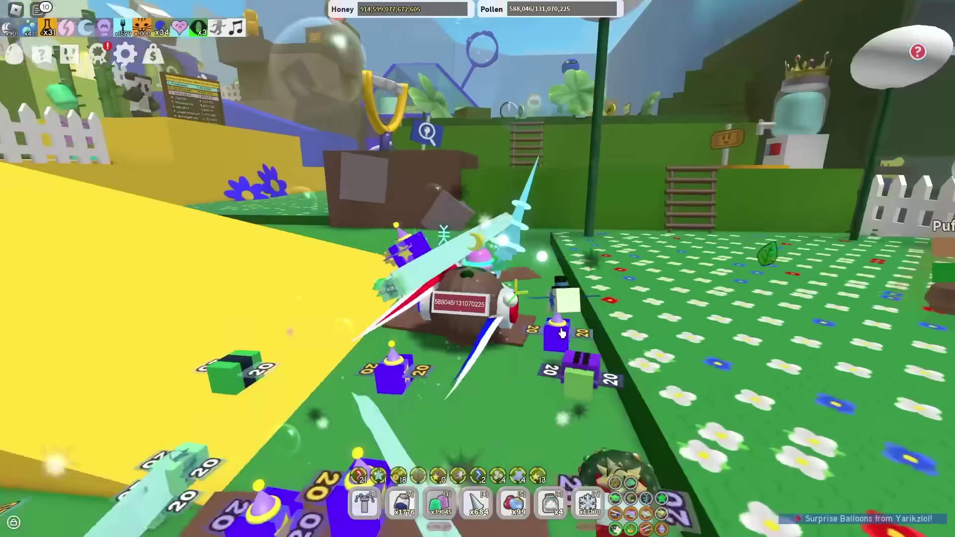
pyautogui.press('Left')
pyautogui.press('Right')
pyautogui.press('Right')
pyautogui.press('Left')
pyautogui.press('Right')
pyautogui.press('s')
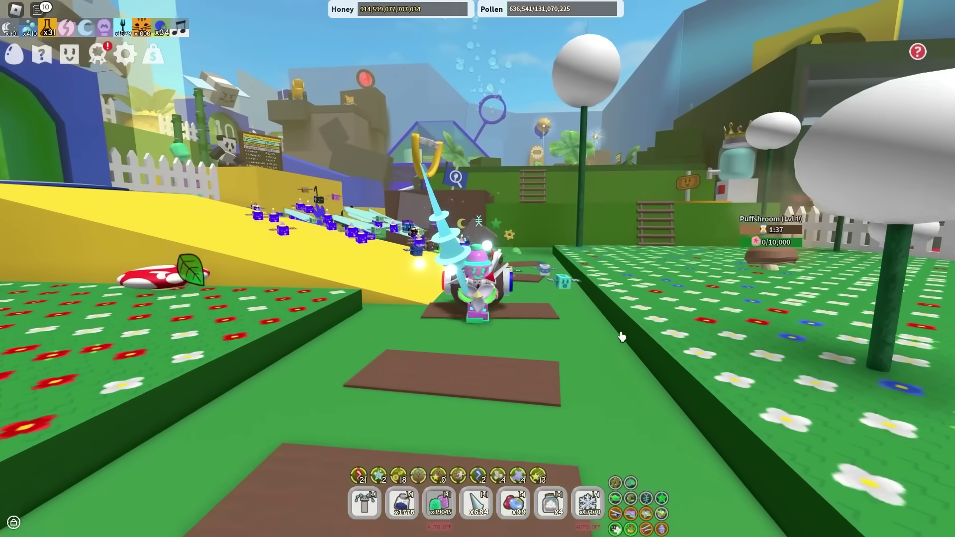
pyautogui.press('s')
pyautogui.press('s')
pyautogui.press('Left')
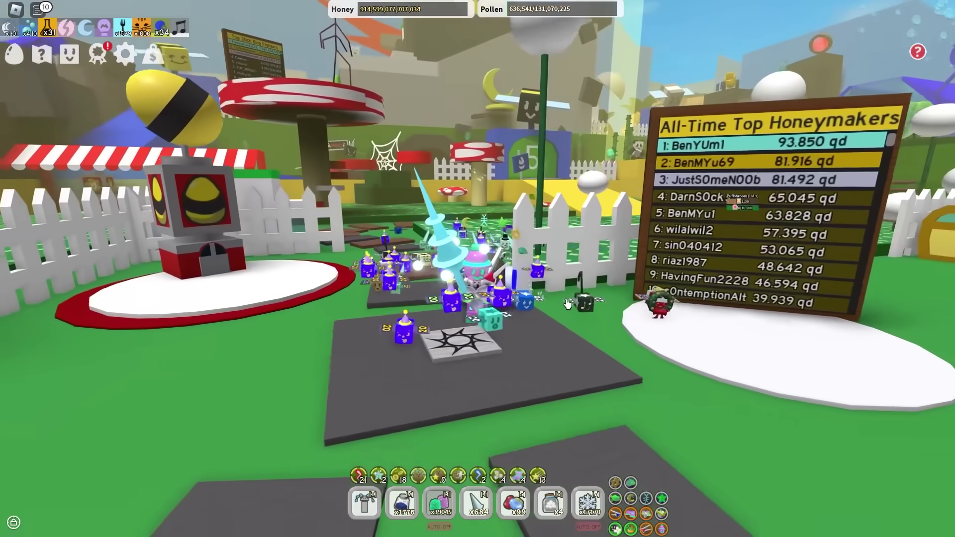
pyautogui.press('s')
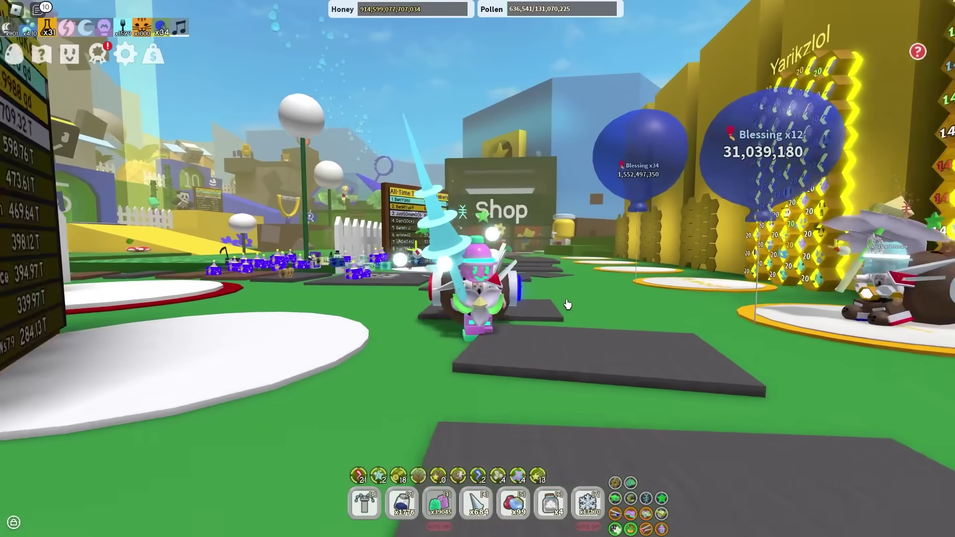
pyautogui.press('s')
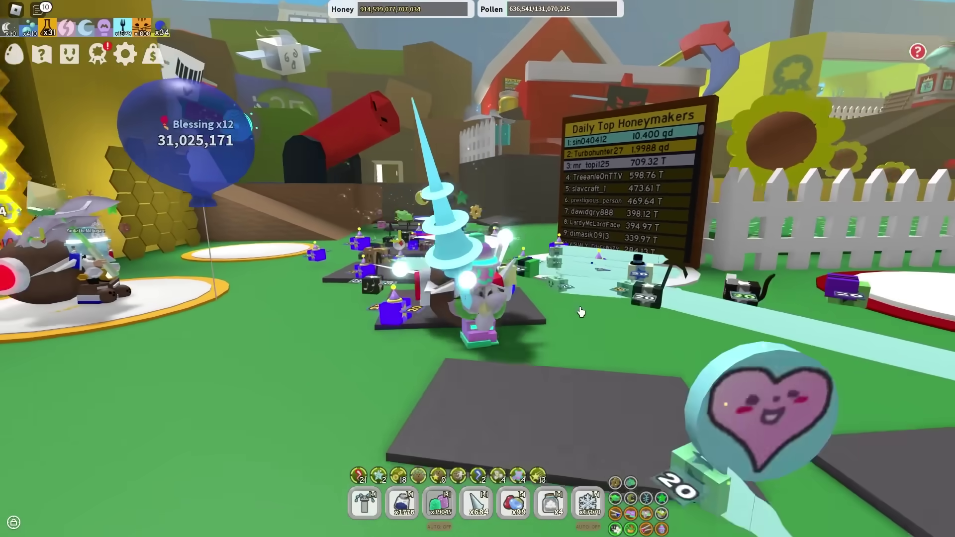
pyautogui.moveTo(581, 312); pyautogui.dragTo(539, 300)
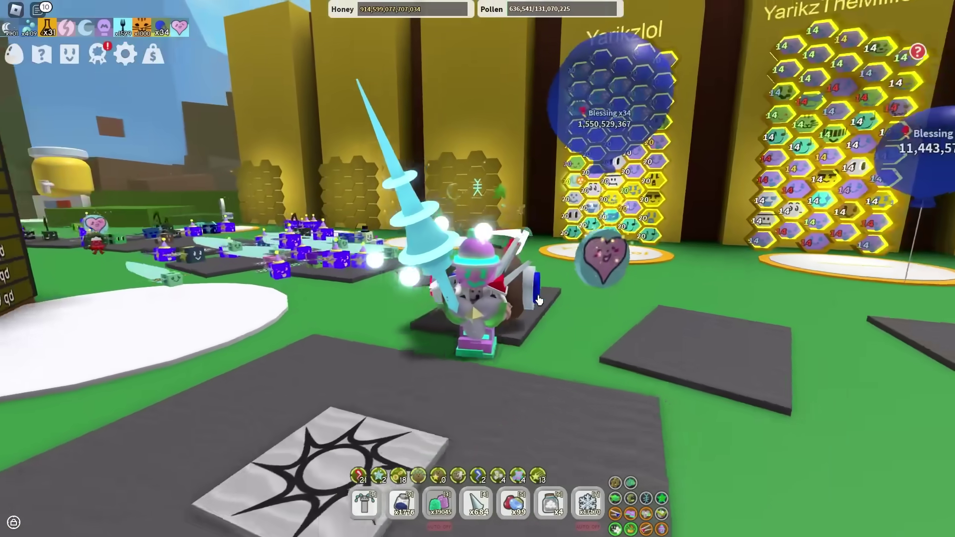
pyautogui.press('s')
pyautogui.moveTo(539, 300); pyautogui.dragTo(533, 319)
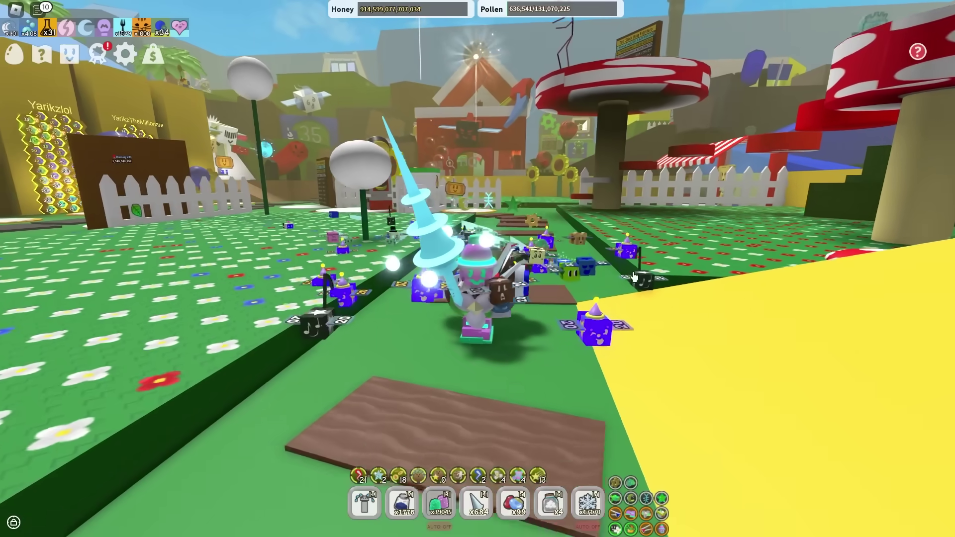
pyautogui.press('s')
pyautogui.press('Left')
pyautogui.scroll(-1, 634, 277)
pyautogui.press('w')
pyautogui.press('Left')
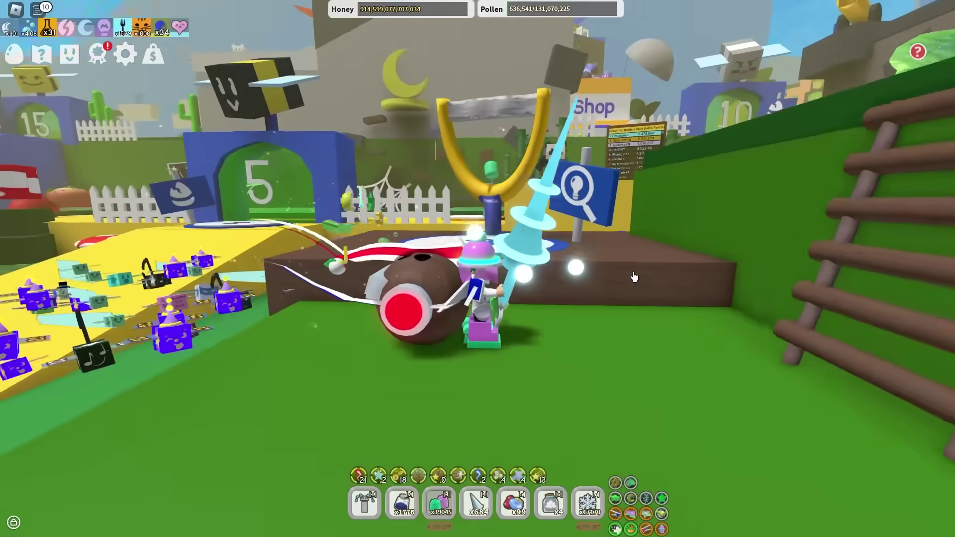
pyautogui.press('w')
pyautogui.press('Left')
pyautogui.scroll(-1, 634, 277)
pyautogui.press('d')
pyautogui.press('Right')
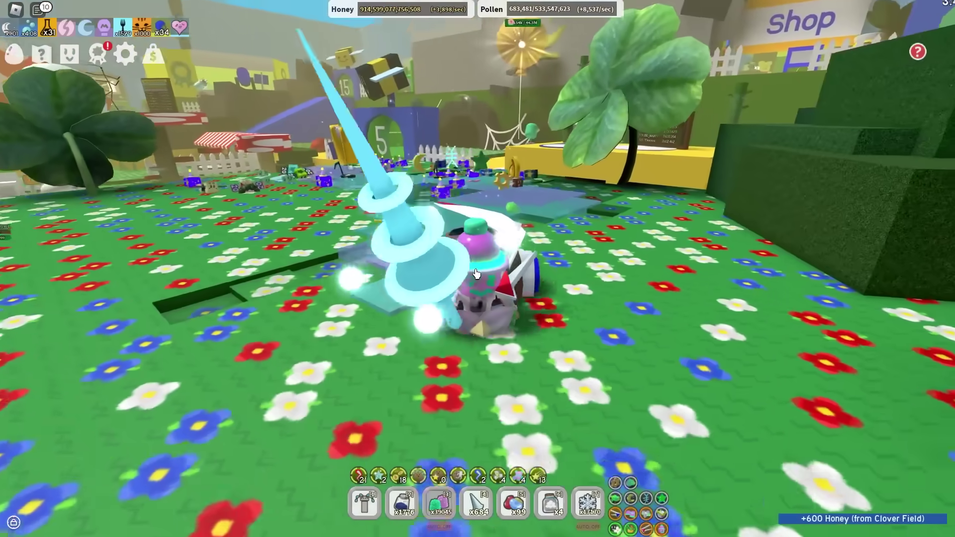
pyautogui.press('d')
pyautogui.press('Right')
pyautogui.press('Left')
pyautogui.press('w')
pyautogui.press('Right')
pyautogui.scroll(-2, 476, 274)
pyautogui.press('s')
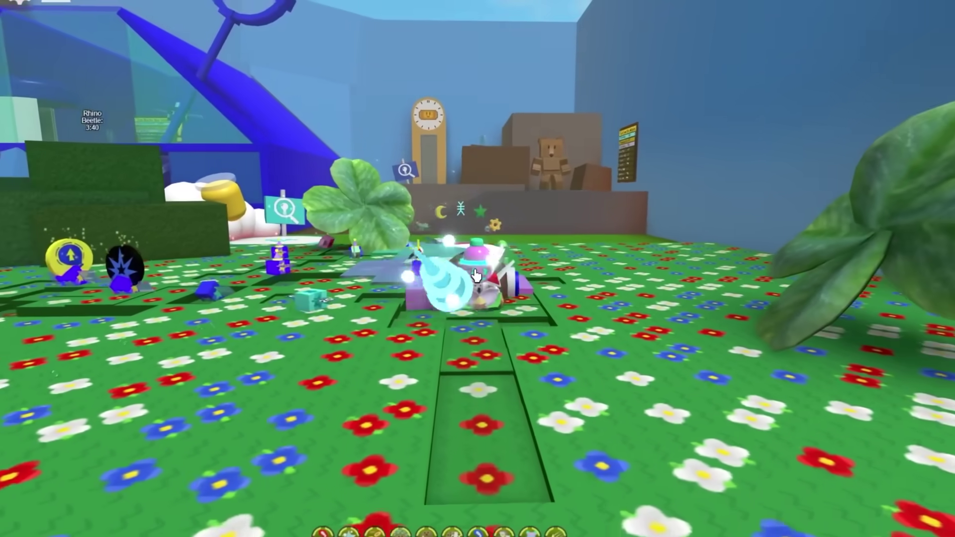
pyautogui.press('s')
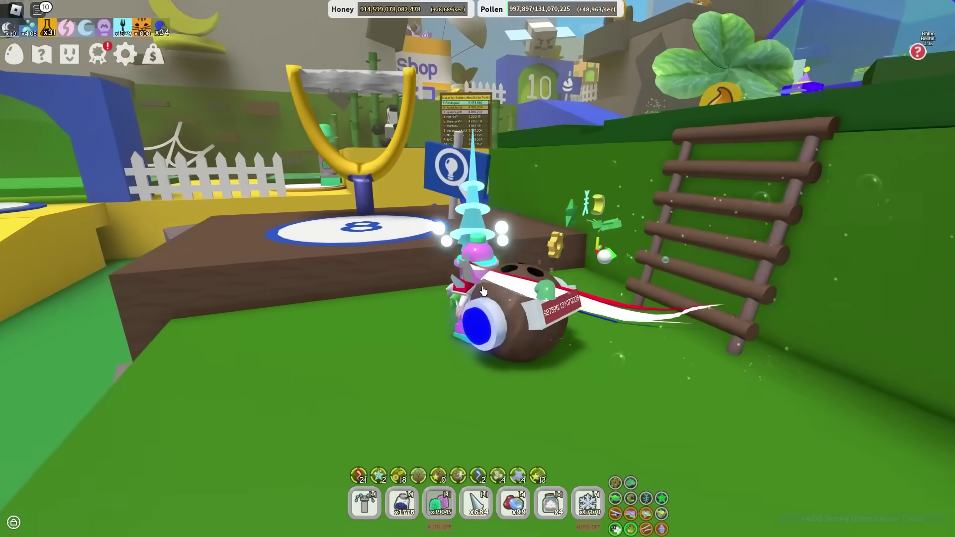
pyautogui.press('space')
pyautogui.press('space')
pyautogui.press('Right')
pyautogui.press('w')
pyautogui.press('Left')
pyautogui.press('Left')
pyautogui.press('s')
pyautogui.scroll(-1, 484, 292)
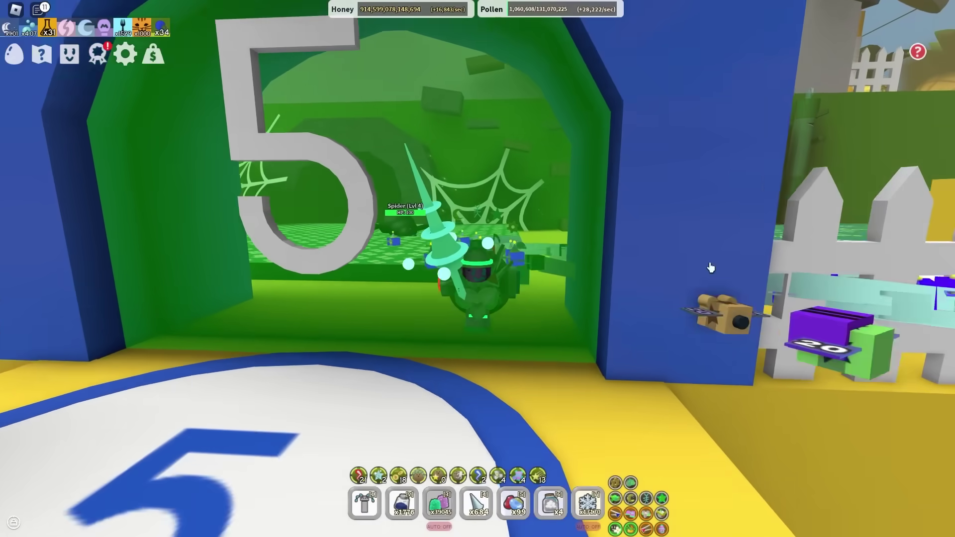